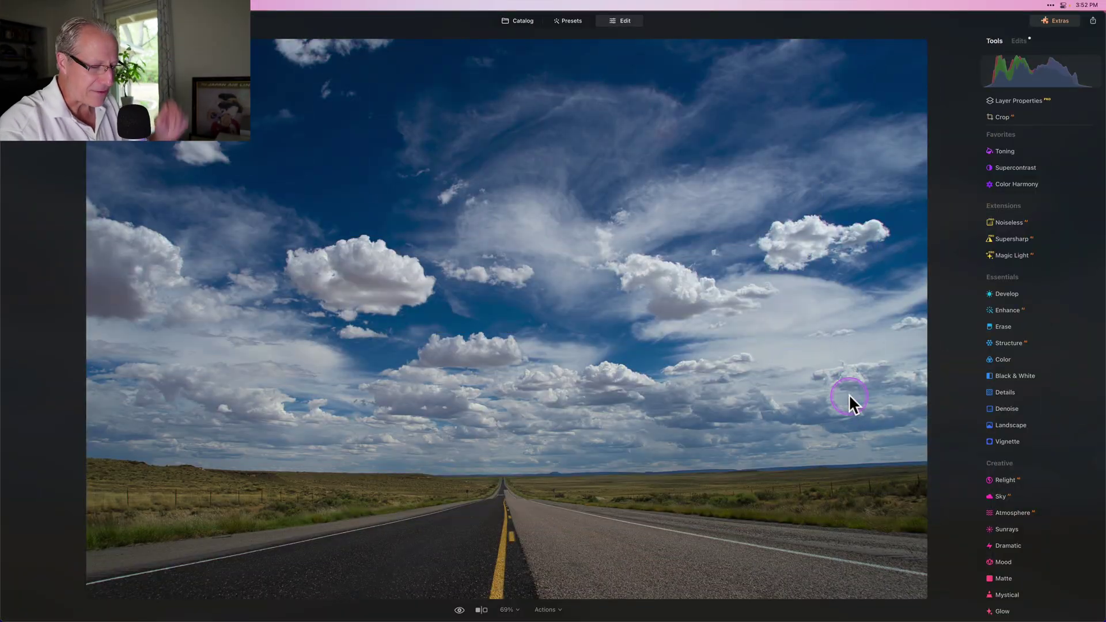
Compare with the original, then add a Mask AI Sky selection to the road photo's Blur
key("backslash")
key("backslash")
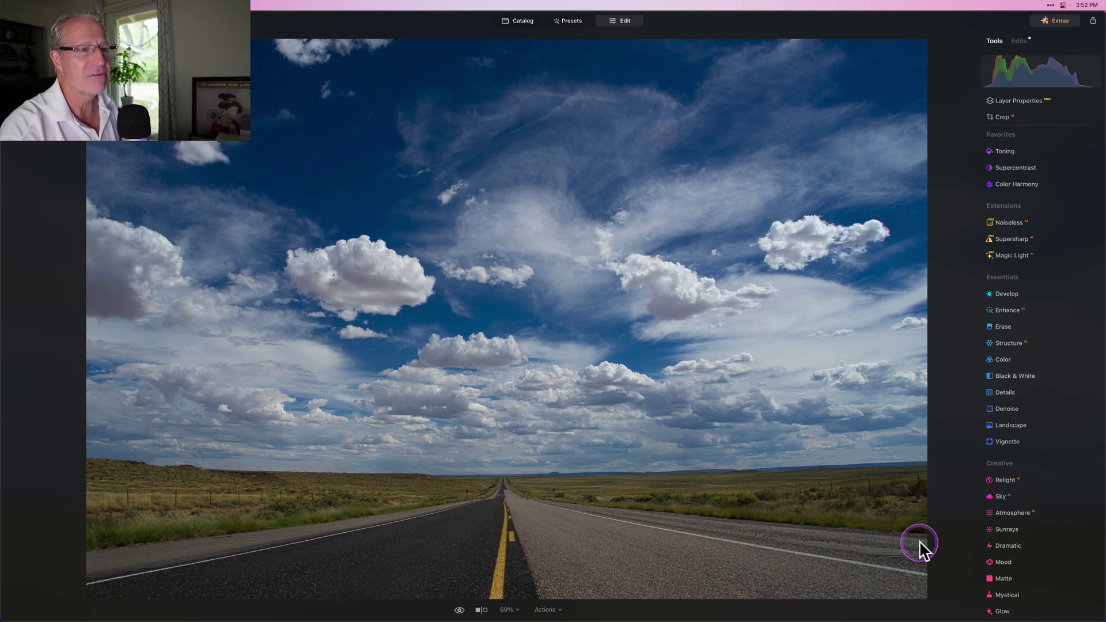
scroll(998, 523, "down", 4)
scroll(998, 523, "down", 1)
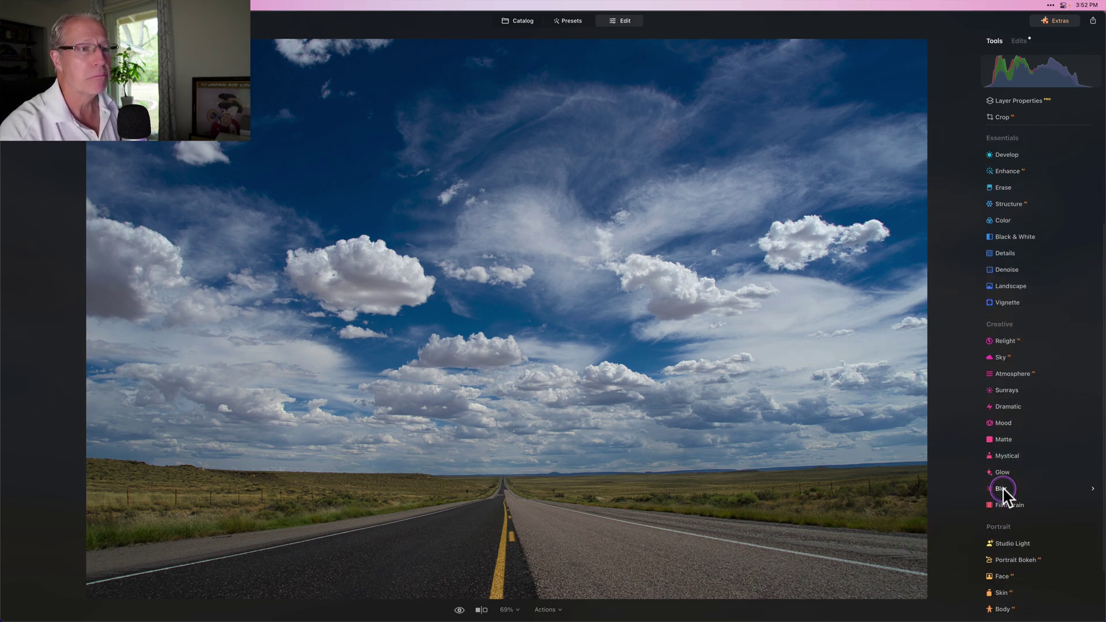
left_click(1001, 489)
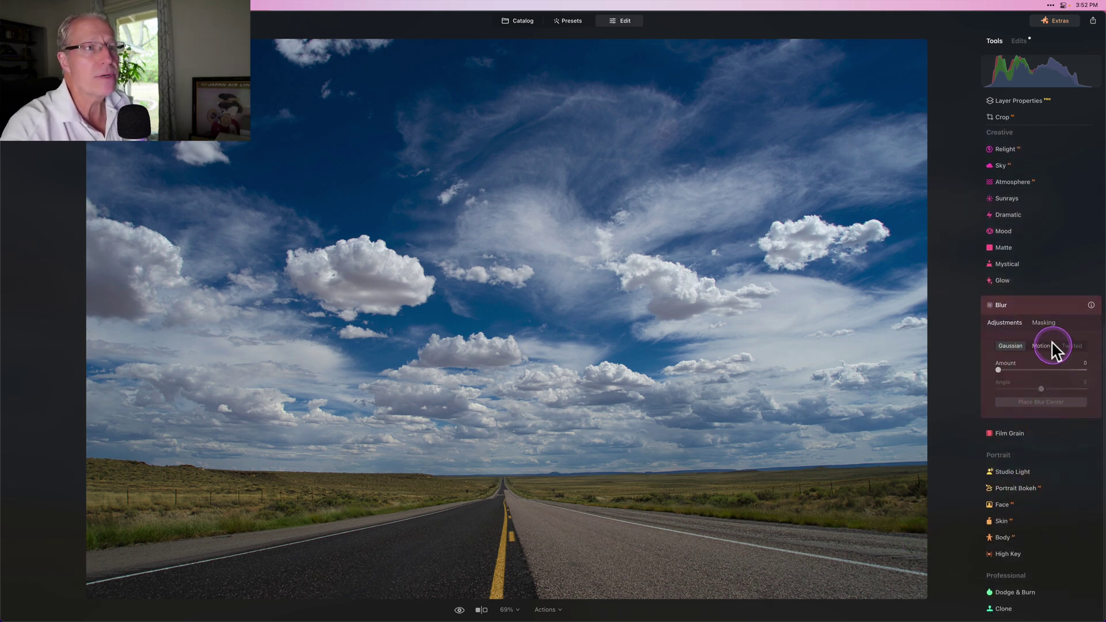
left_click(1043, 323)
left_click(1004, 386)
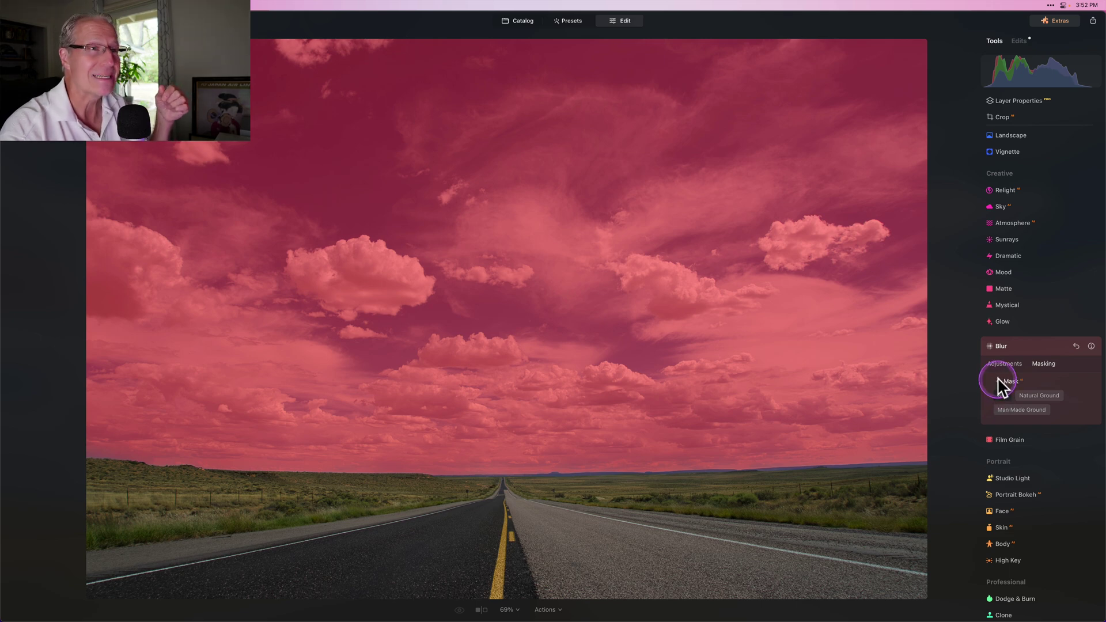
Set the sky blur to Twisted at Amount 100, centered on the road's vanishing point
left_click(1002, 384)
left_click(1002, 362)
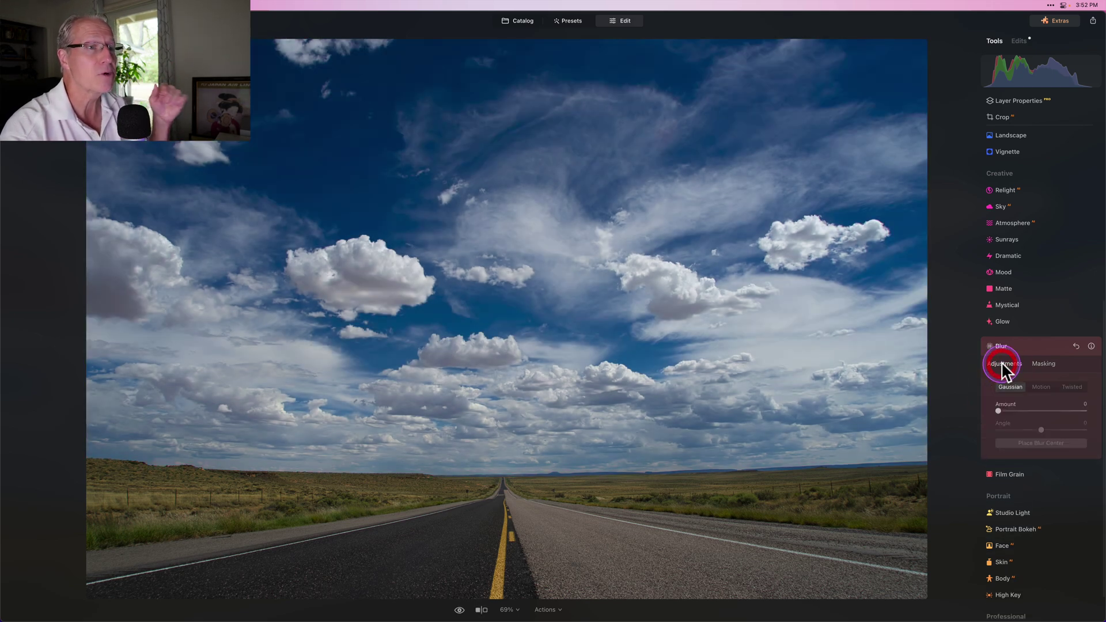
left_click(1072, 386)
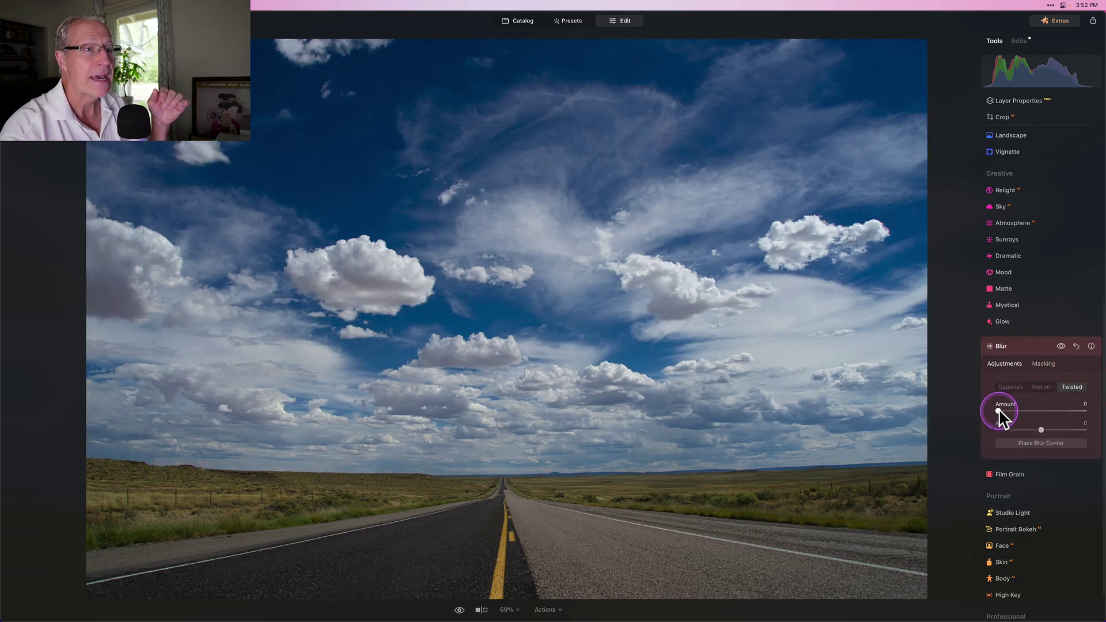
left_click_drag(997, 408, 1102, 409)
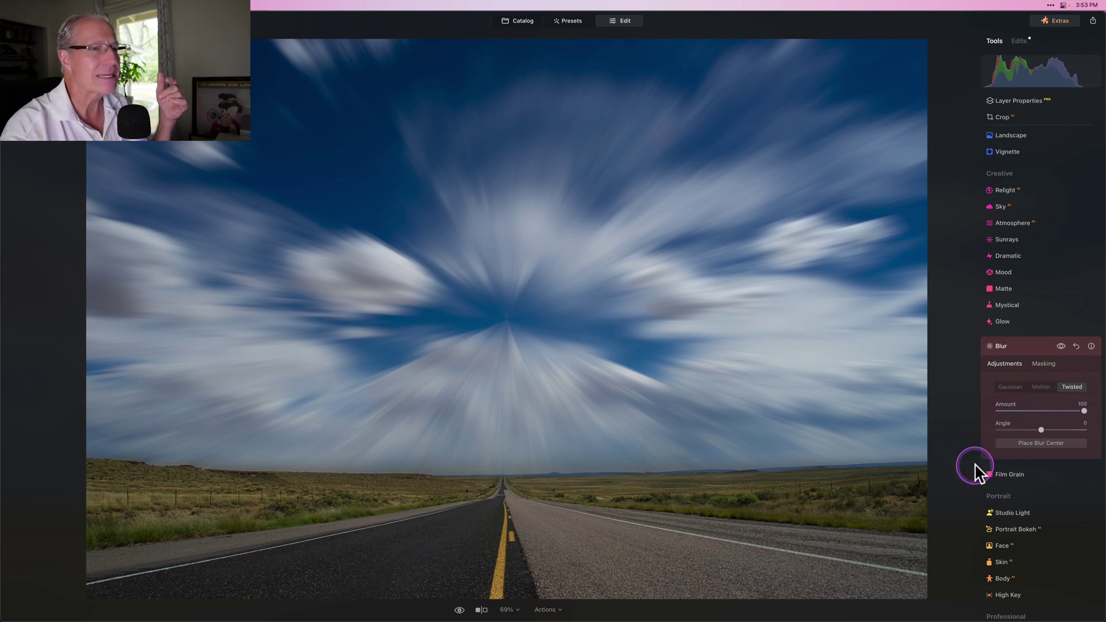
left_click(1027, 442)
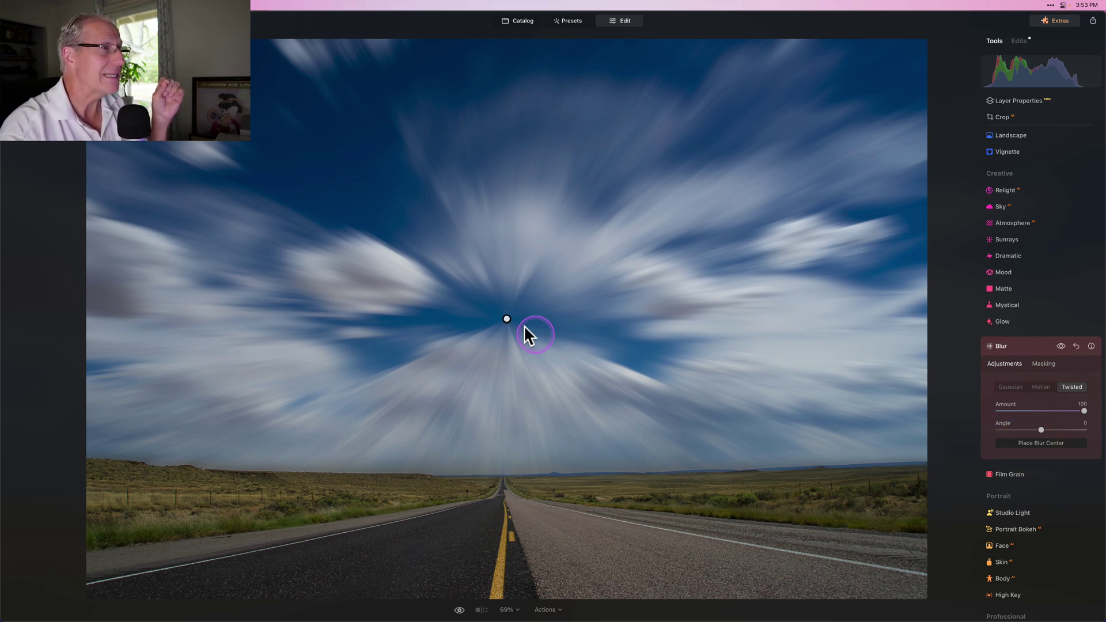
left_click_drag(506, 319, 508, 456)
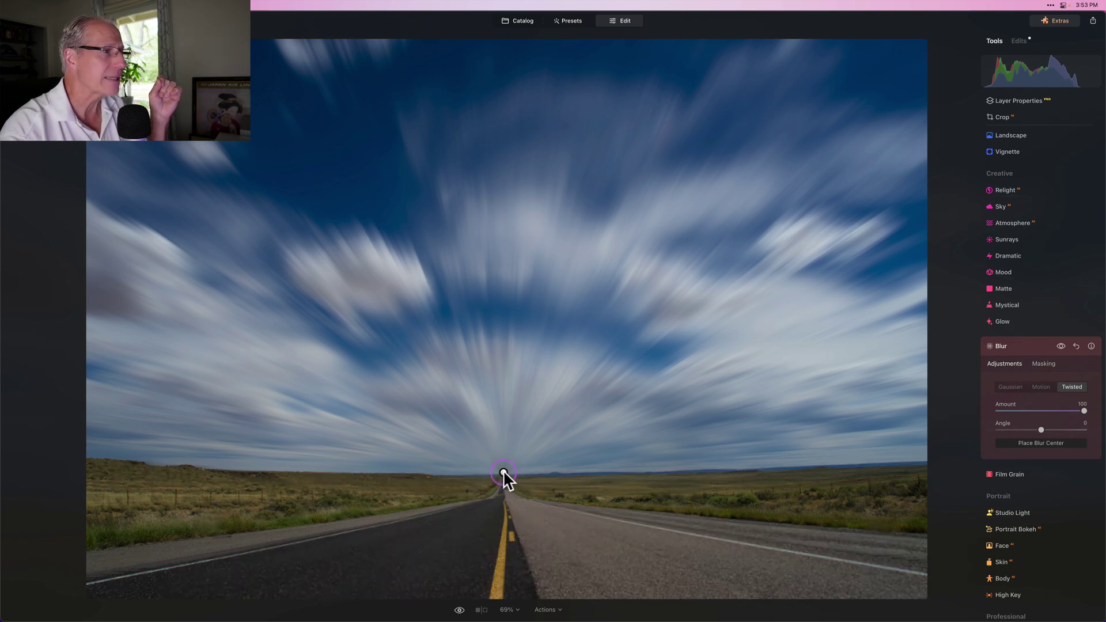
Finish placing the blur centre and toggle the blur off and on to compare
left_click(504, 470)
left_click(1038, 444)
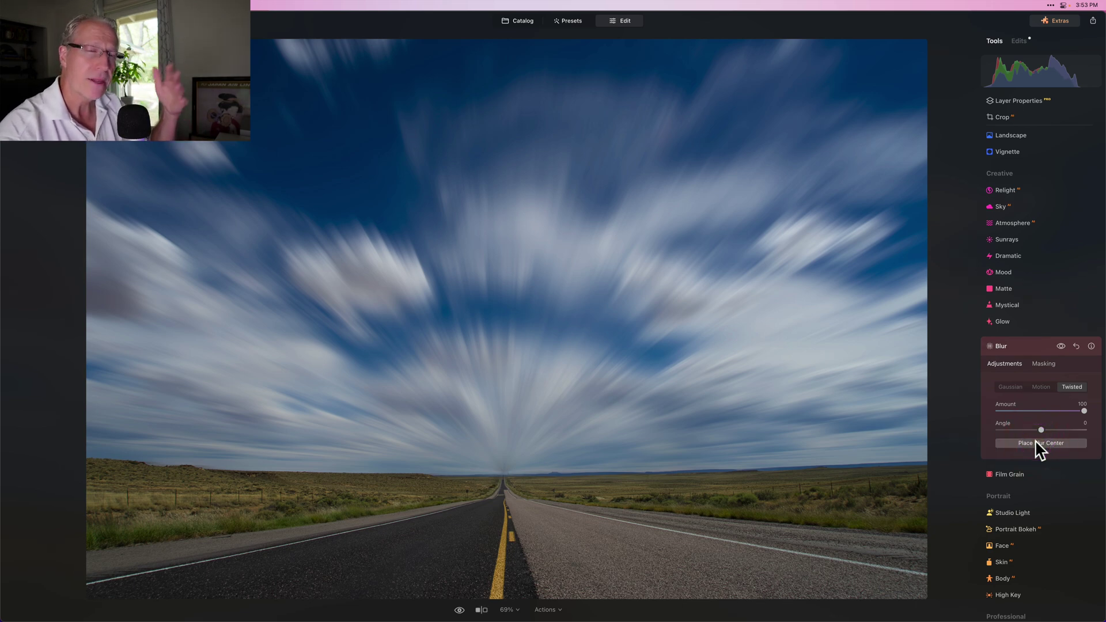
left_click(1062, 347)
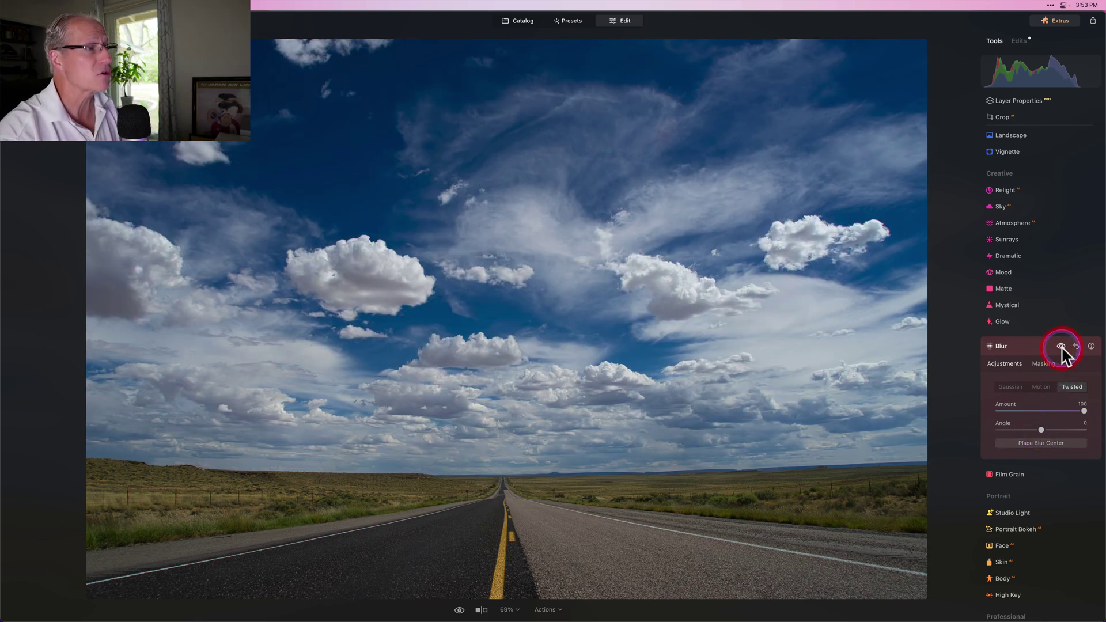
left_click(1062, 348)
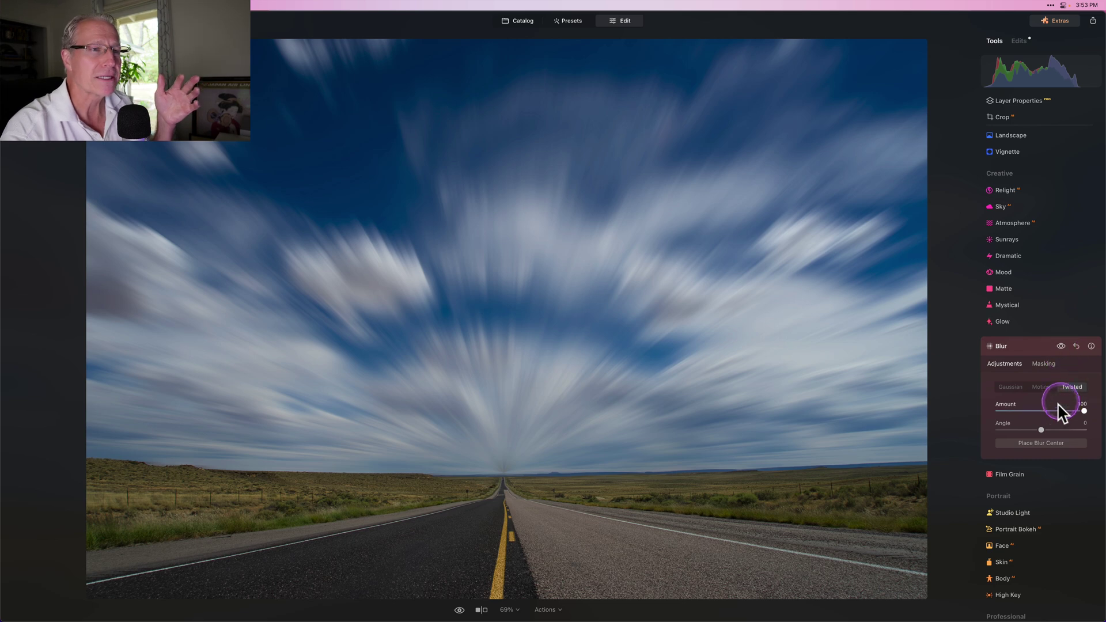
Lower the twisted blur Amount to about 61 and compare it against the original again
left_click(1052, 409)
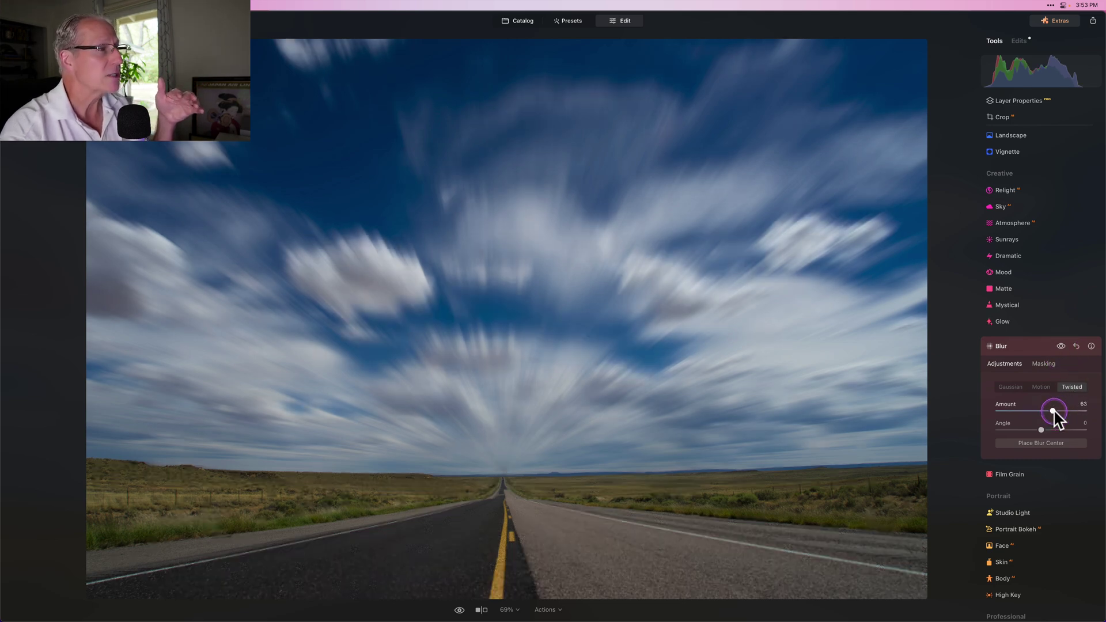
mouse_move(1039, 407)
left_mouse_down()
mouse_move(1027, 407)
mouse_move(1046, 402)
left_mouse_up()
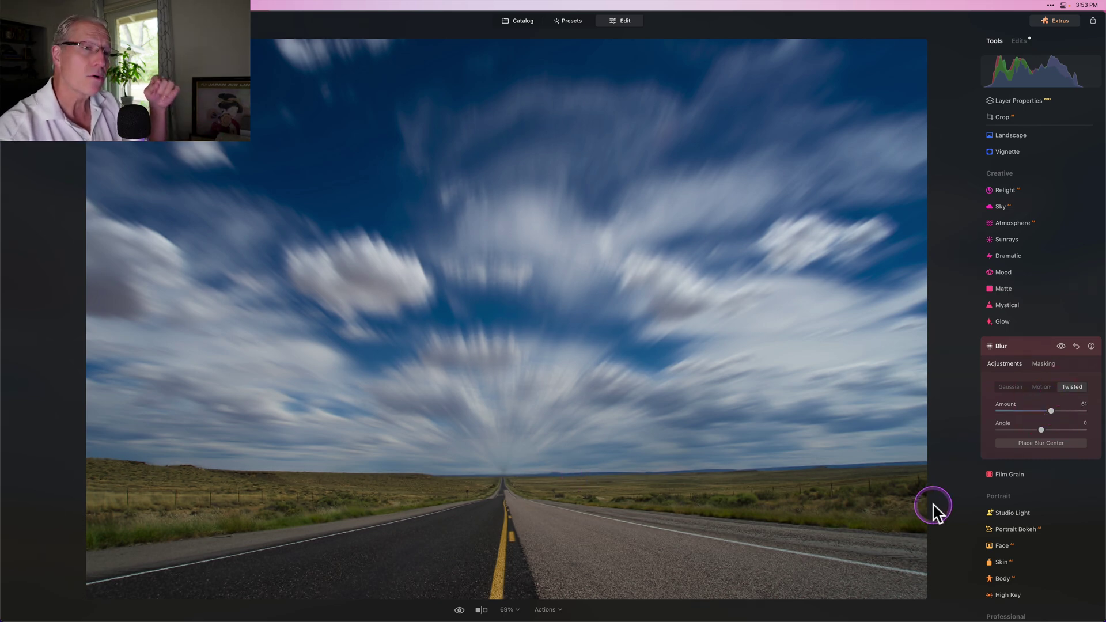
left_click(1042, 443)
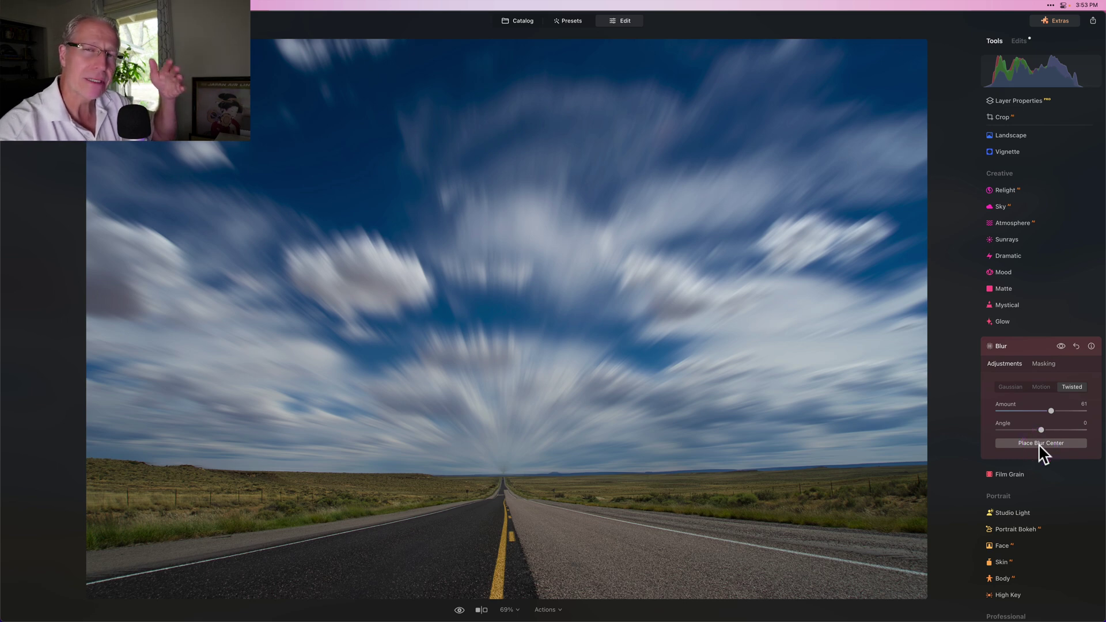
left_click(1059, 345)
left_click(1059, 345)
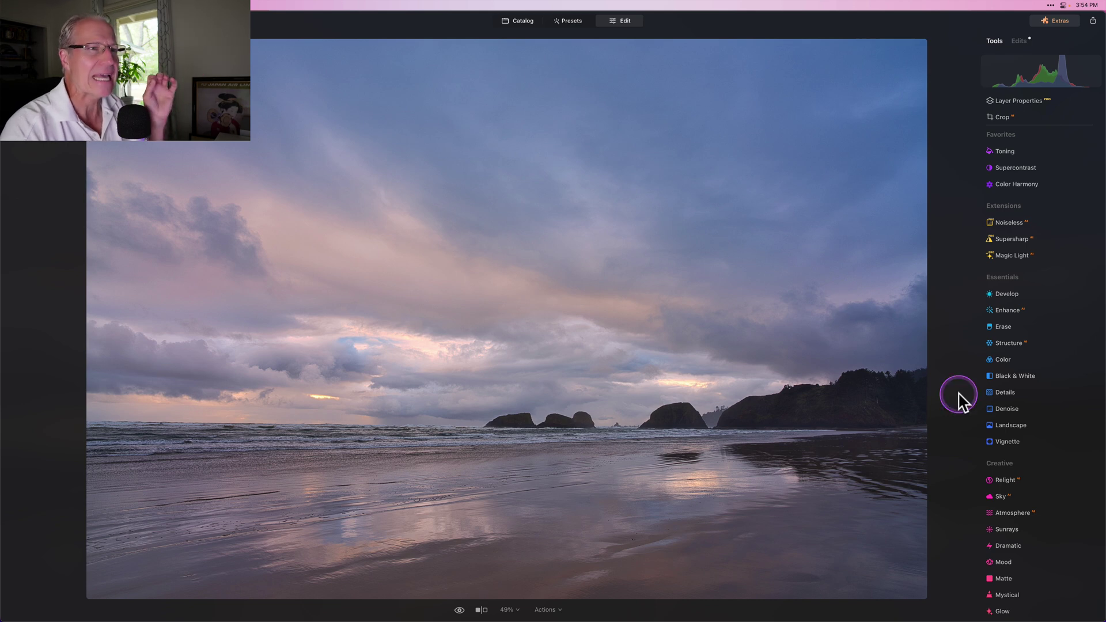
scroll(1015, 402, "down", 1)
scroll(1019, 405, "down", 3)
scroll(1020, 405, "down", 2)
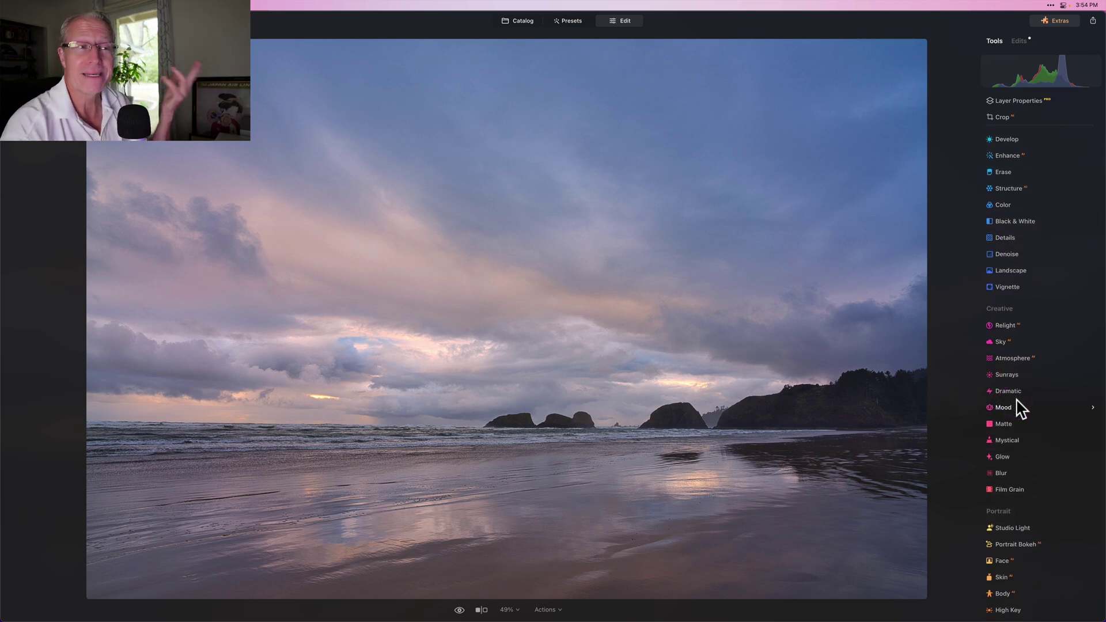
Give the beach photo's Blur a Mask AI selection of the sky and water
left_click(1001, 472)
scroll(999, 462, "down", 1)
left_click(1043, 446)
scroll(1019, 415, "down", 2)
left_click(1006, 390)
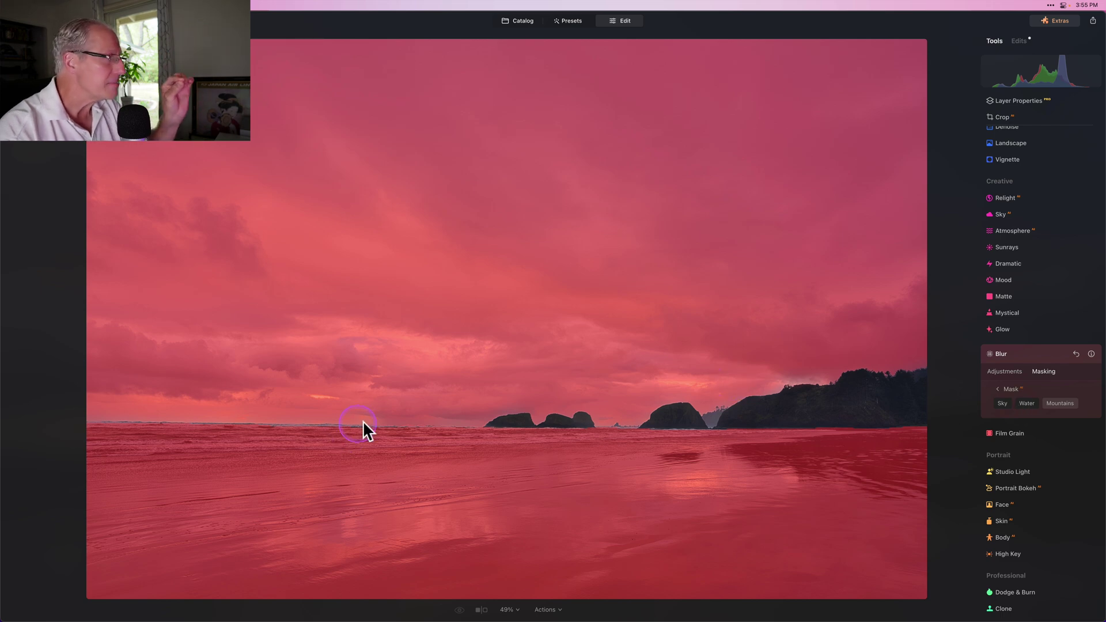
left_click(1000, 391)
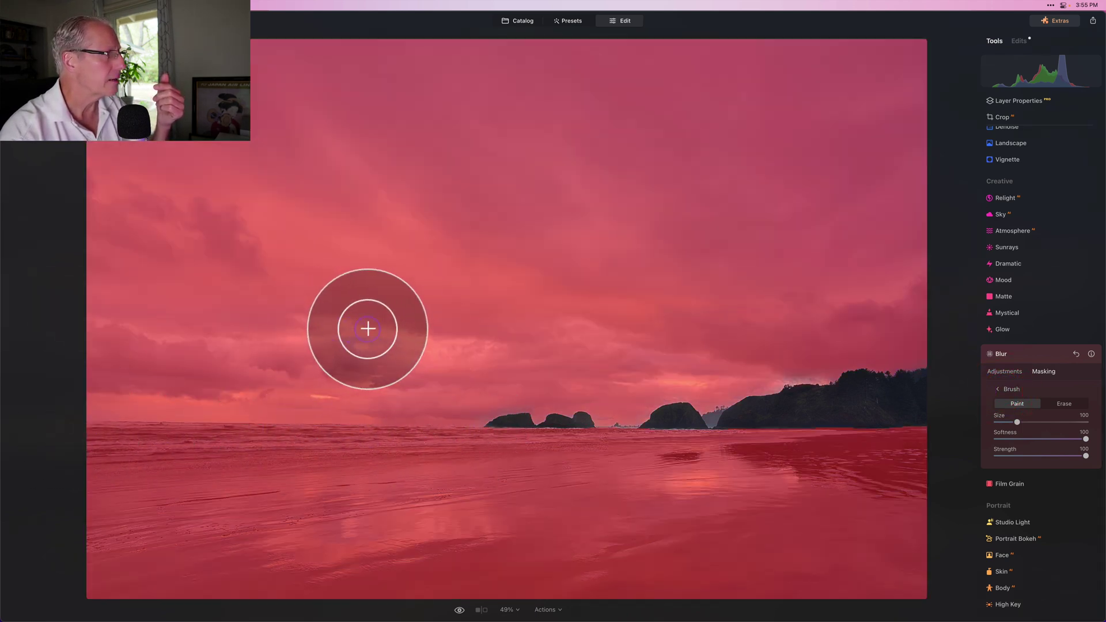
Close the mask brush settings and show the beach Blur's adjustment settings
left_click(335, 346)
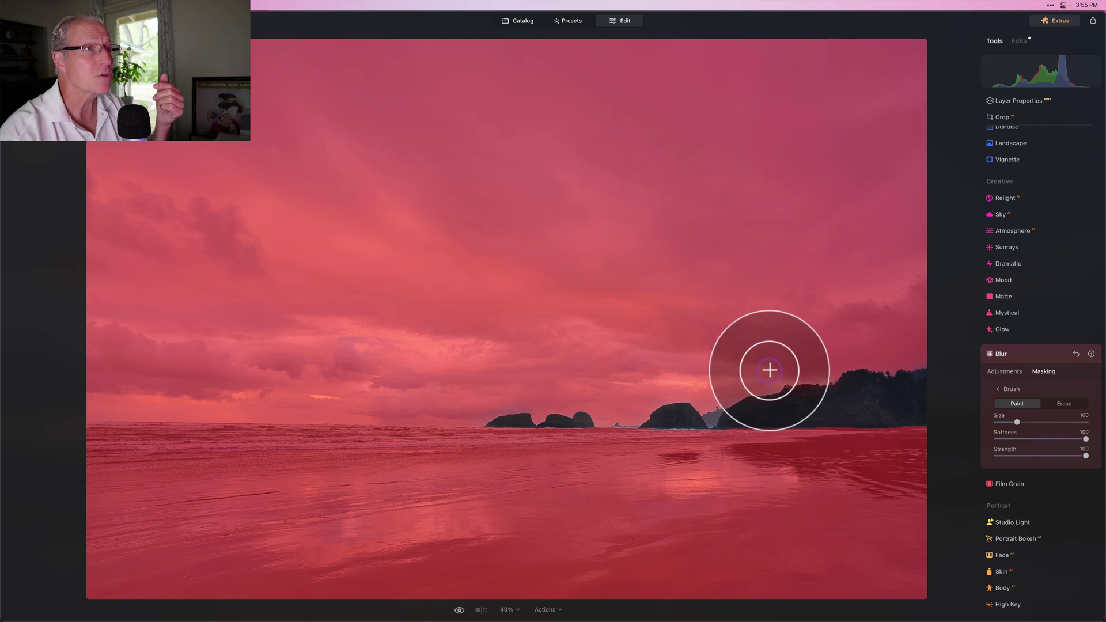
left_click(853, 390)
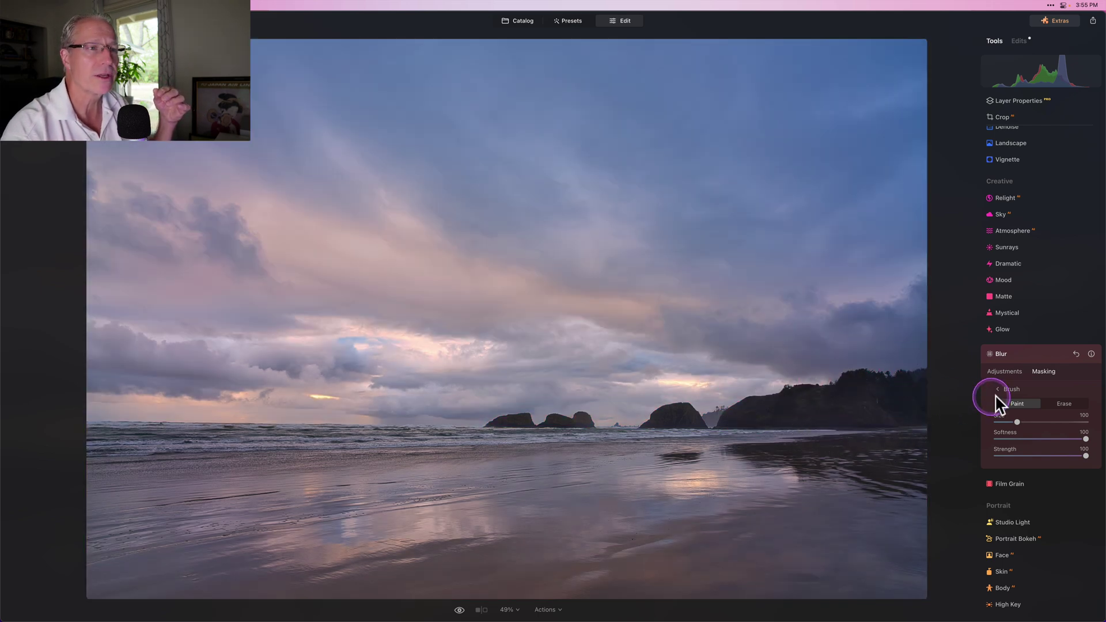
left_click(1006, 387)
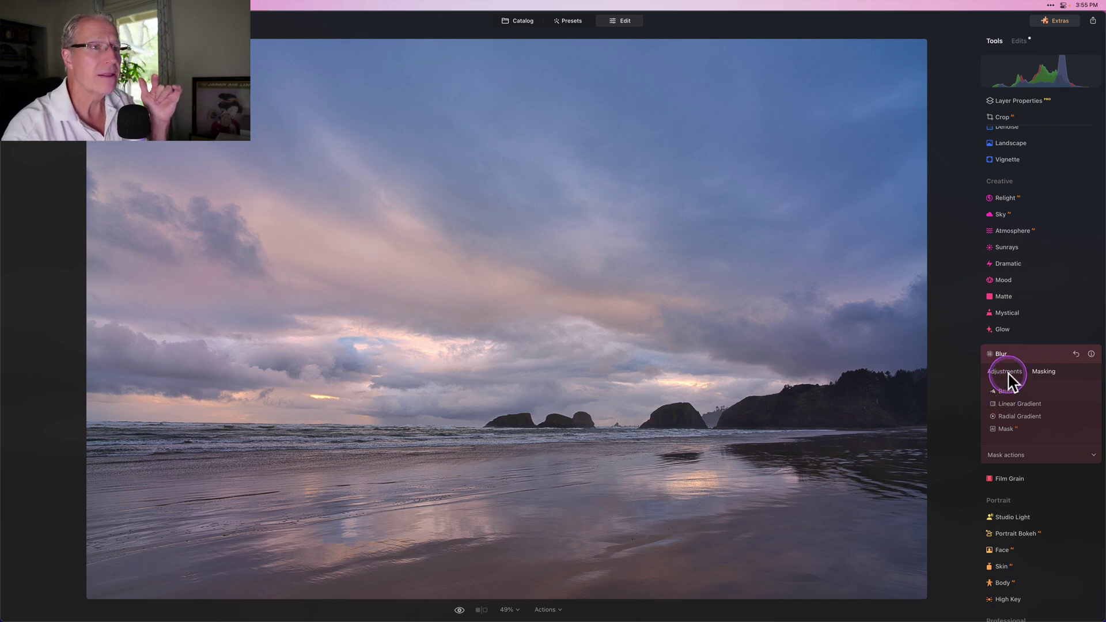
left_click(1005, 371)
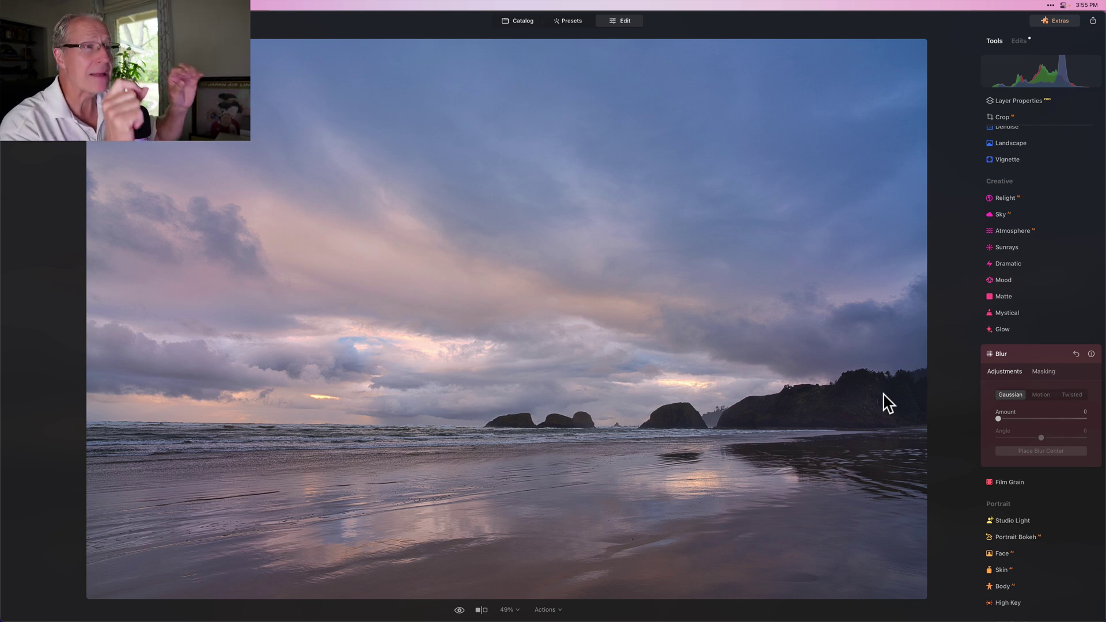
Set the beach blur to Twisted at Amount 100, centered on the large sea stack
left_click(1075, 395)
left_click_drag(999, 418, 1083, 418)
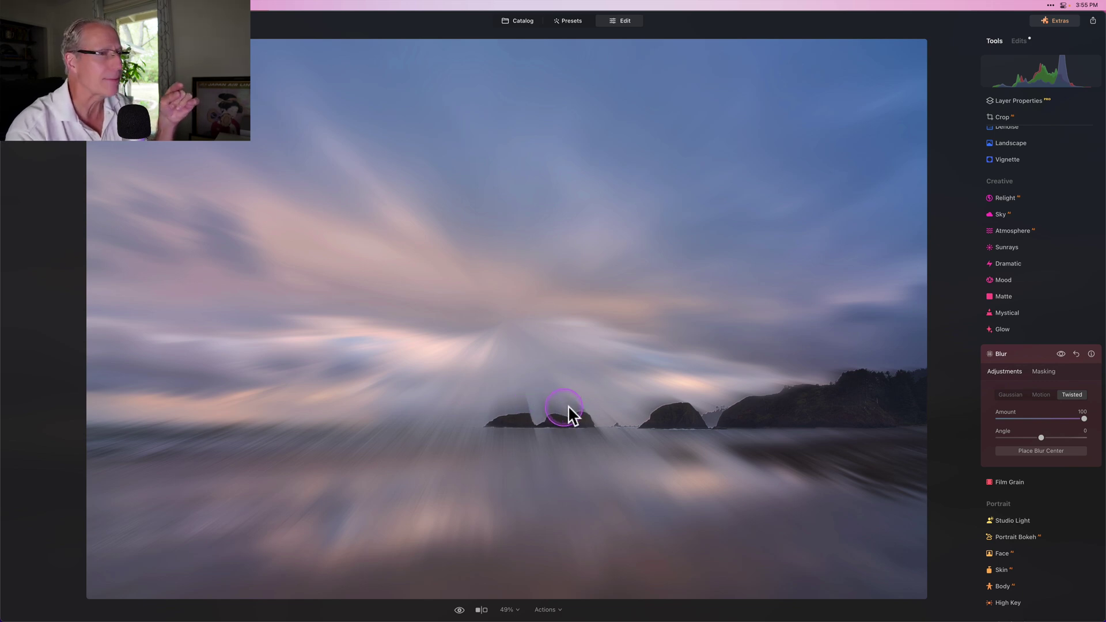
left_click(1040, 451)
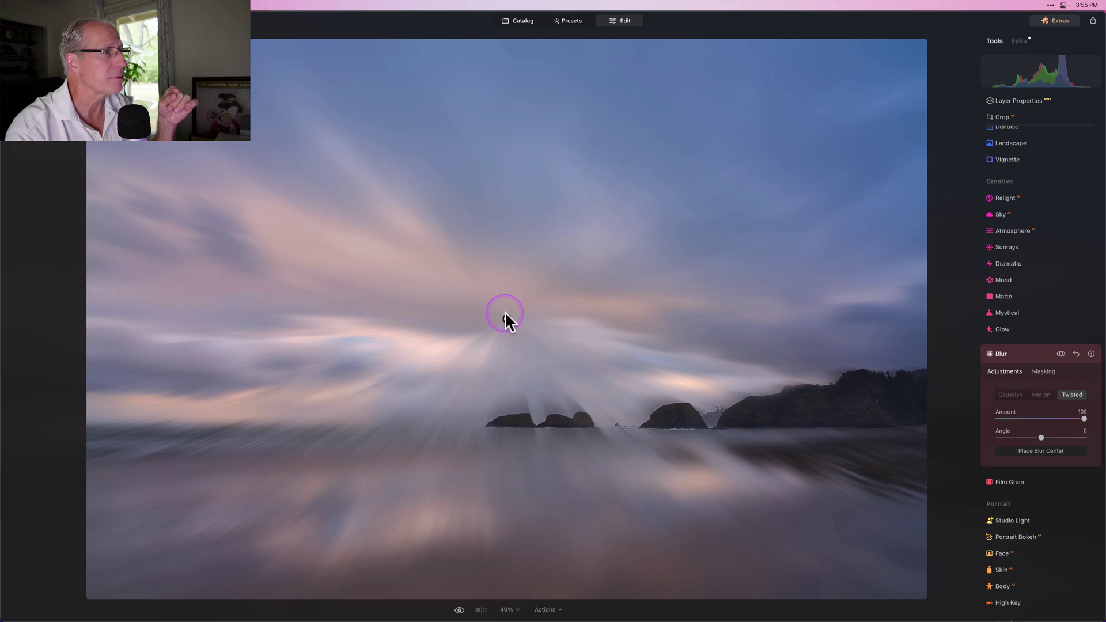
mouse_move(506, 319)
left_mouse_down()
mouse_move(560, 422)
mouse_move(518, 422)
mouse_move(676, 419)
left_mouse_up()
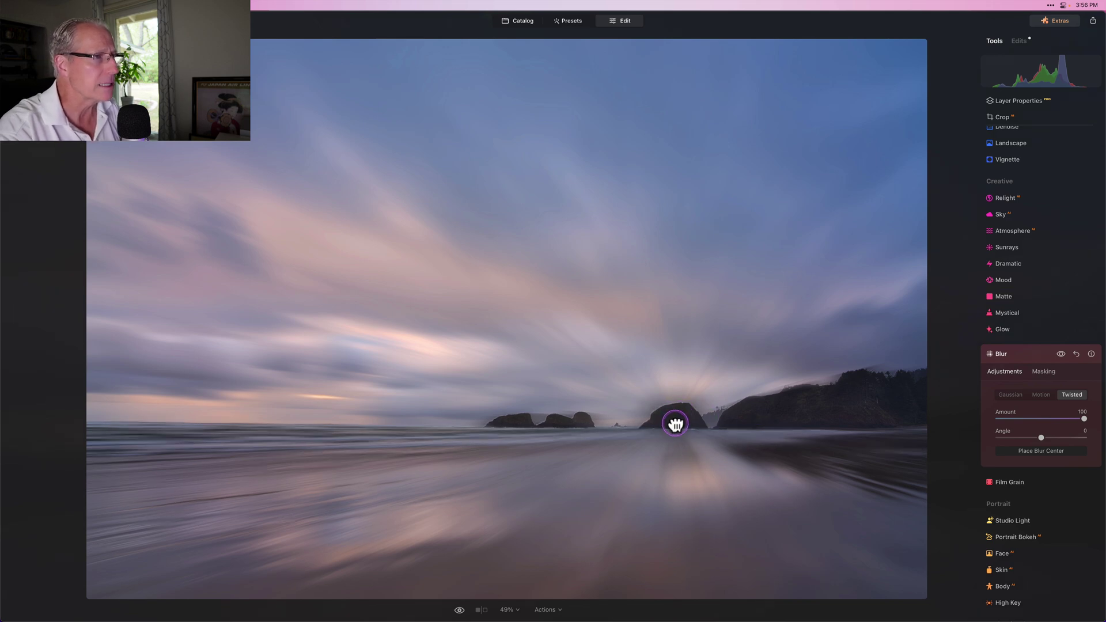
left_click_drag(676, 422, 580, 423)
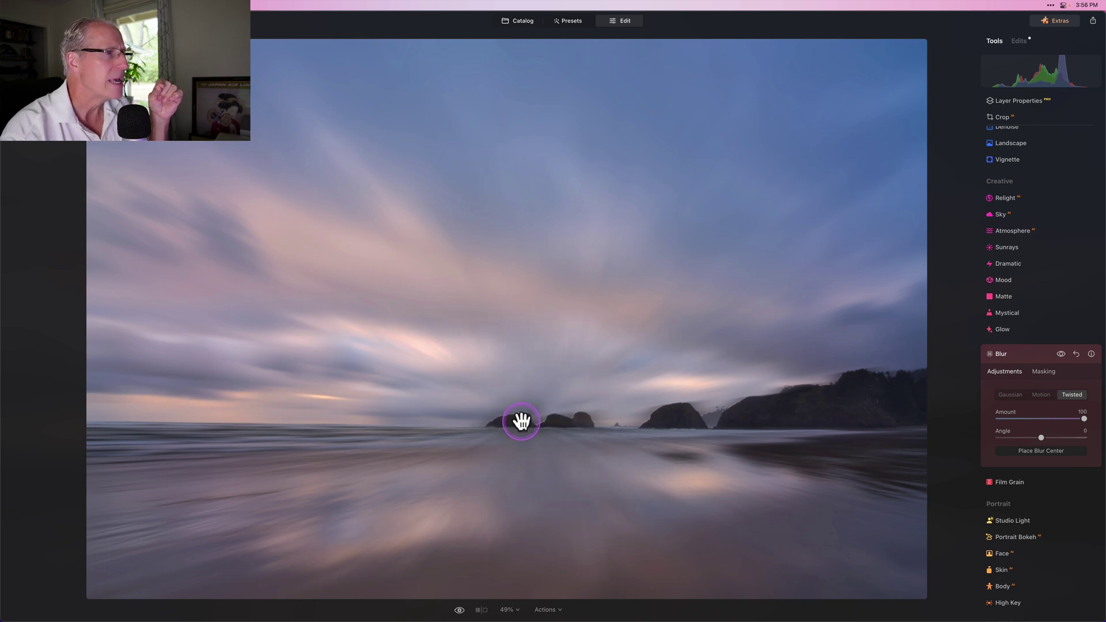
left_click_drag(522, 424, 508, 422)
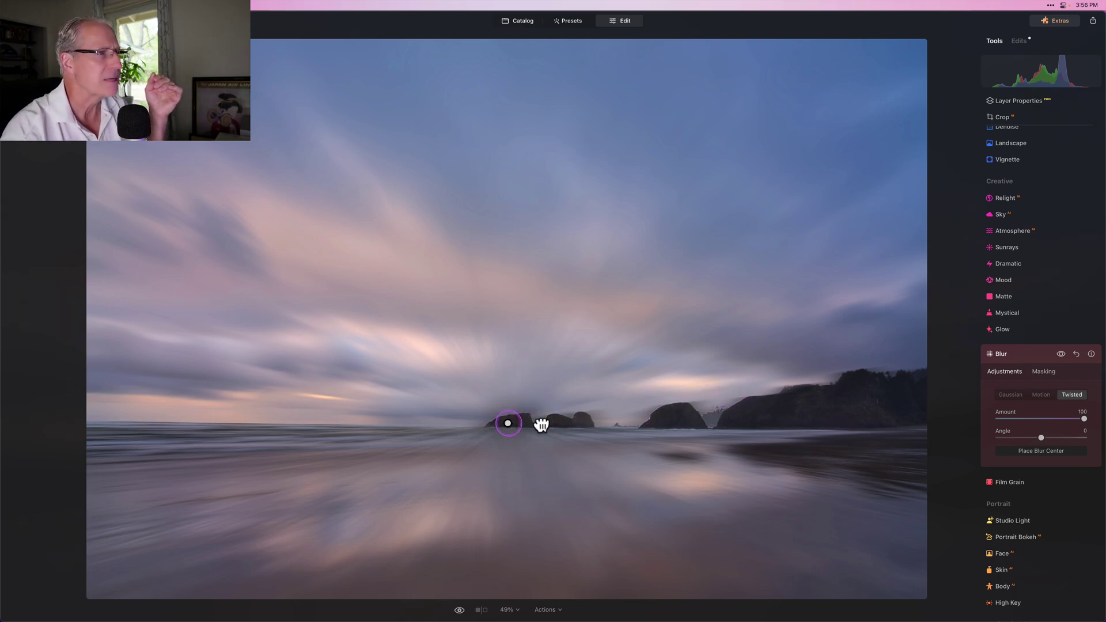
mouse_move(507, 422)
left_mouse_down()
mouse_move(746, 421)
mouse_move(675, 421)
left_mouse_up()
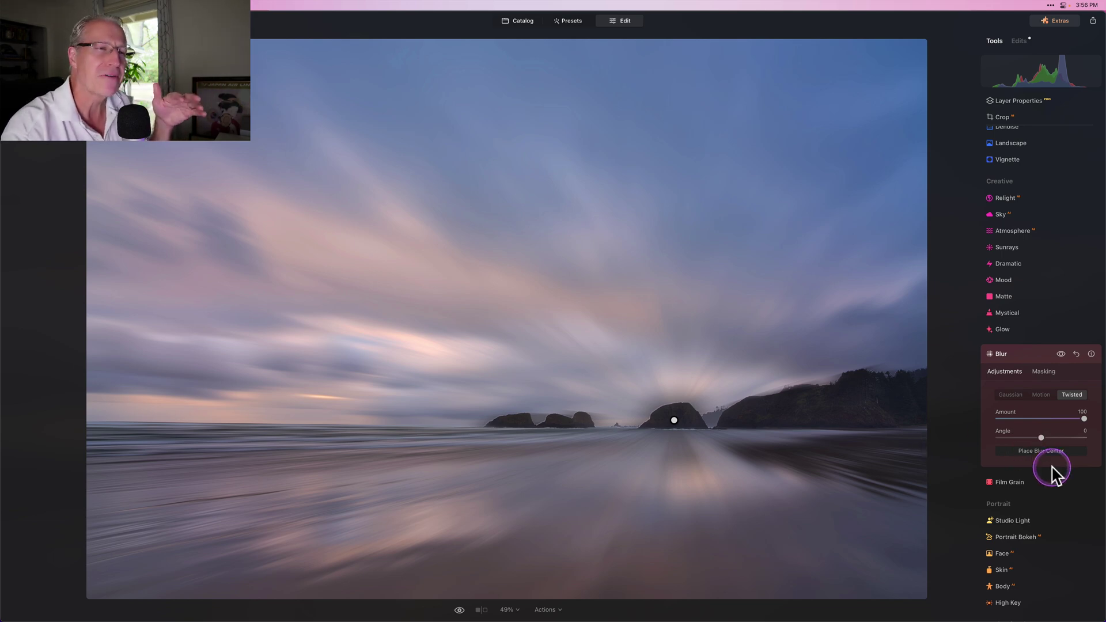
Toggle the full-strength twisted blur off and on to compare, then collapse the Blur panel
left_click(1041, 451)
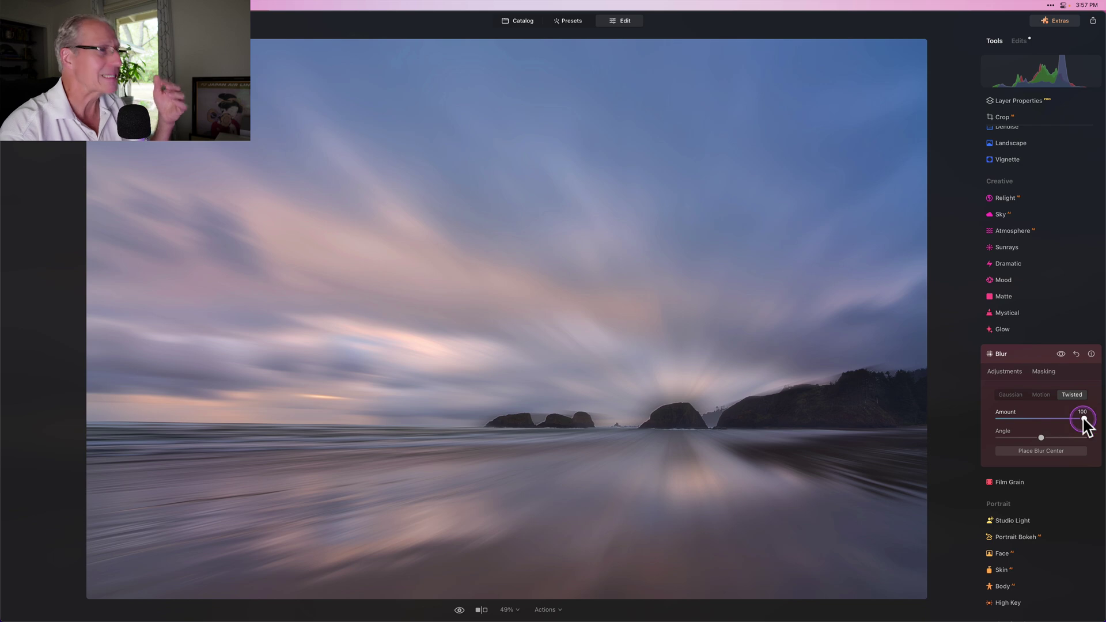
mouse_move(1083, 419)
left_mouse_down()
mouse_move(1027, 420)
mouse_move(1086, 419)
left_mouse_up()
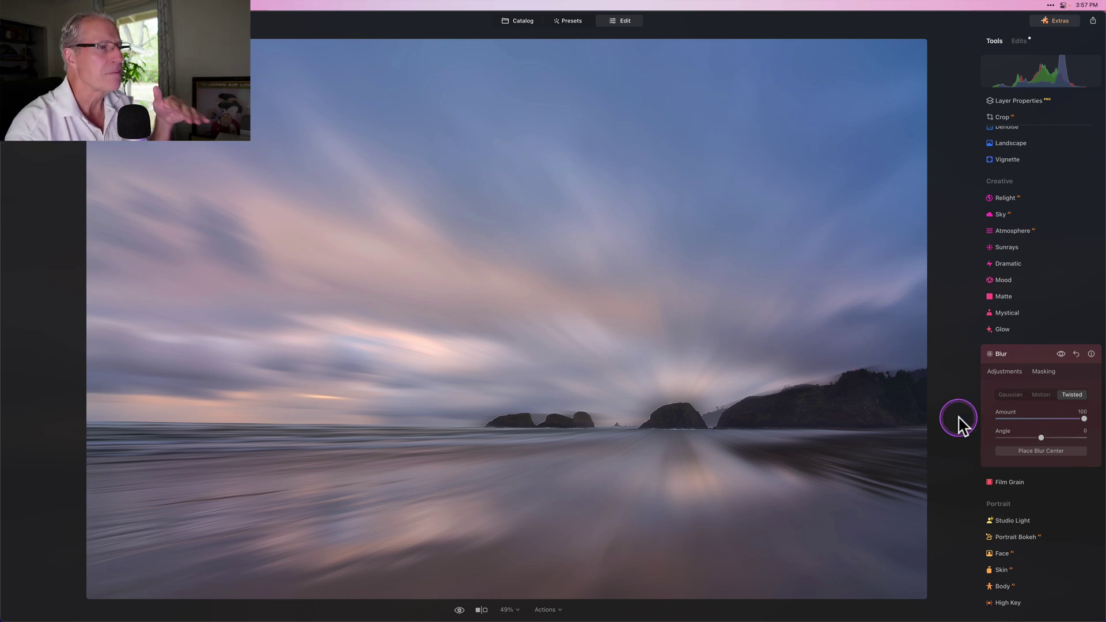
left_click(1060, 354)
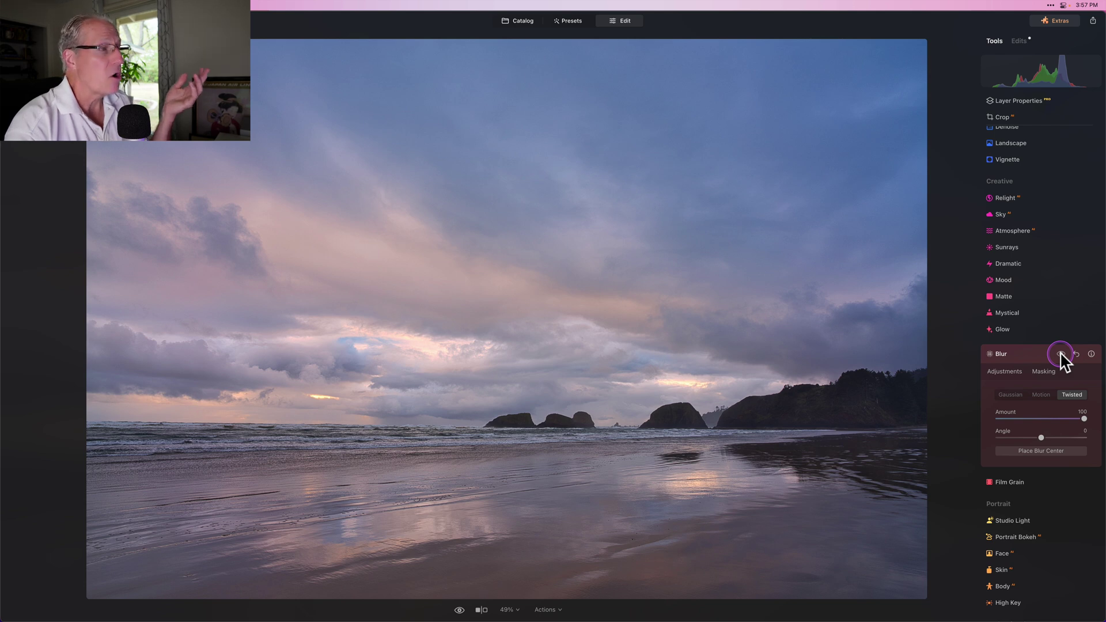
left_click(1059, 352)
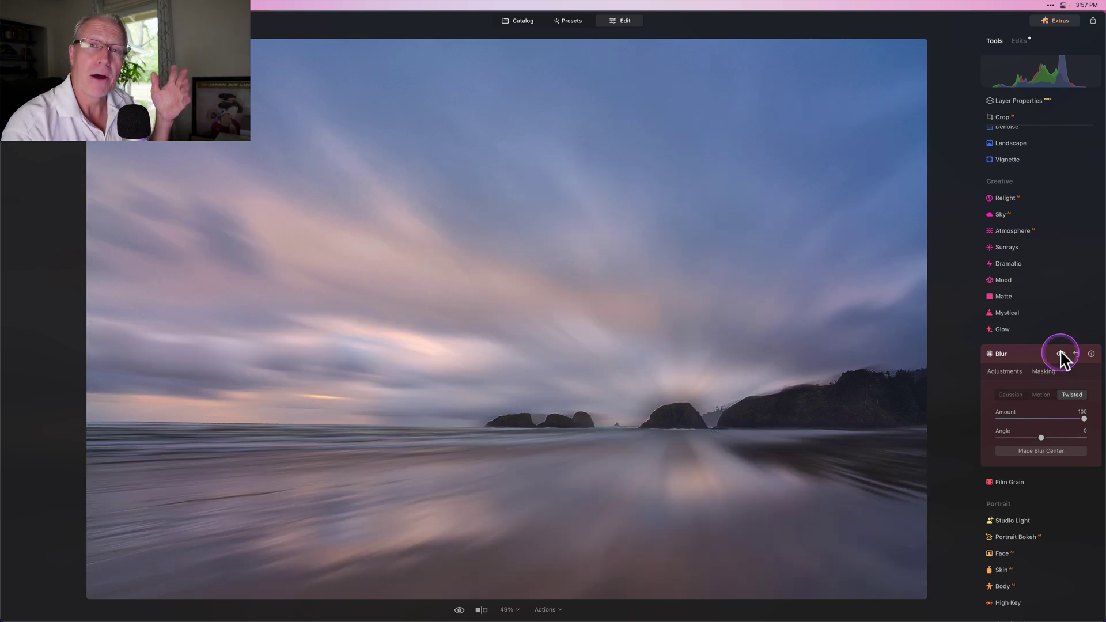
left_click(1014, 356)
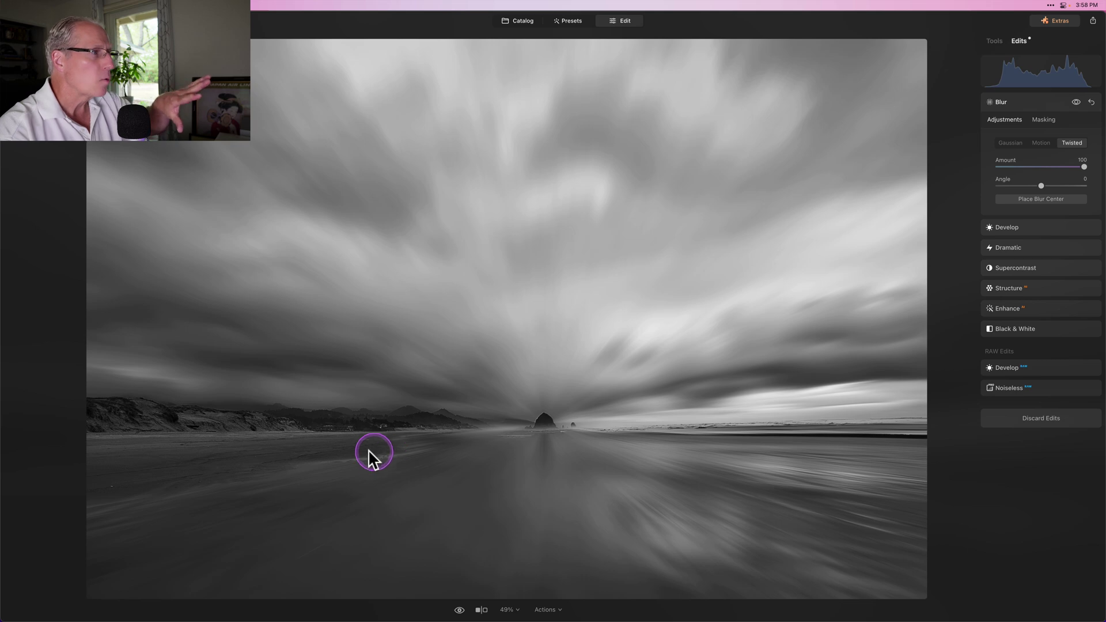
Brush the mask over the horizon strip right of the rock, touching up with a smaller brush
left_click(1043, 119)
left_click(1003, 205)
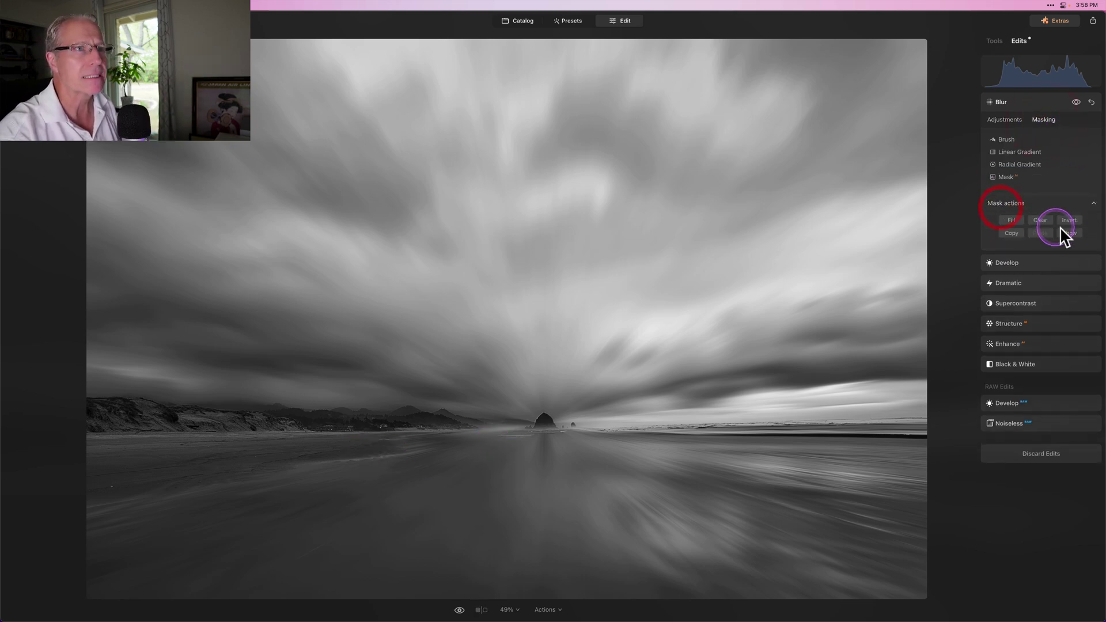
left_click(1070, 234)
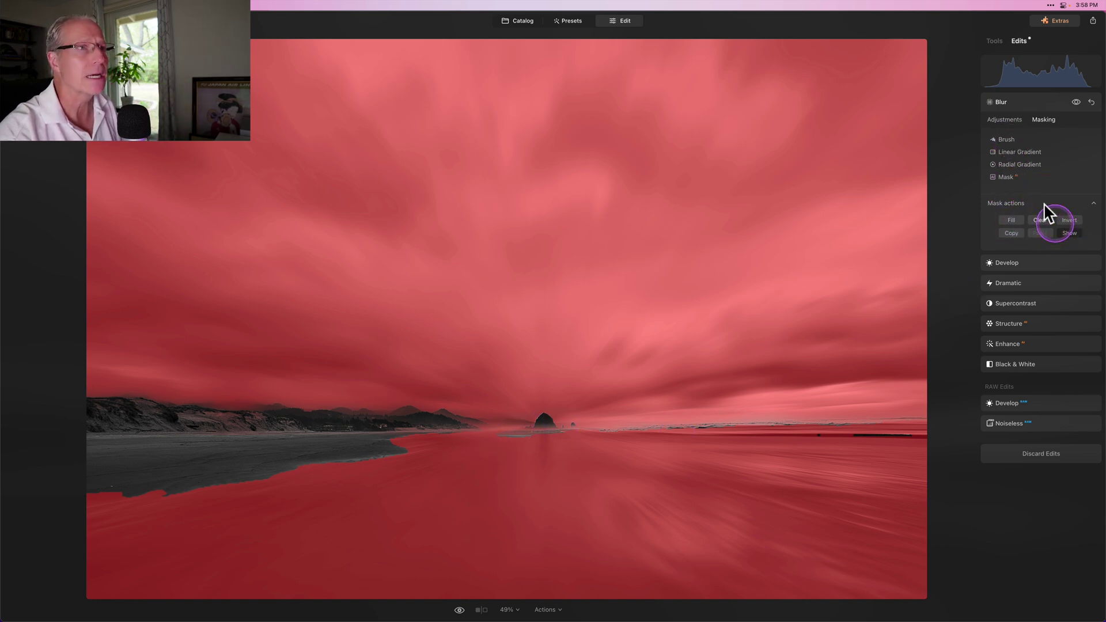
left_click(1000, 138)
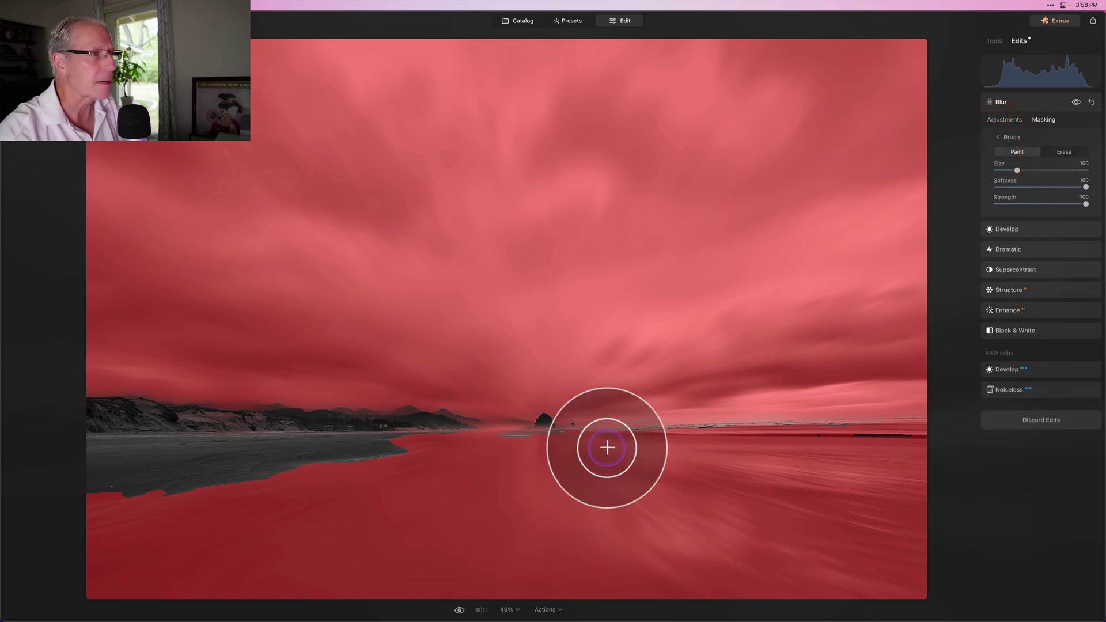
left_click_drag(598, 423, 919, 429)
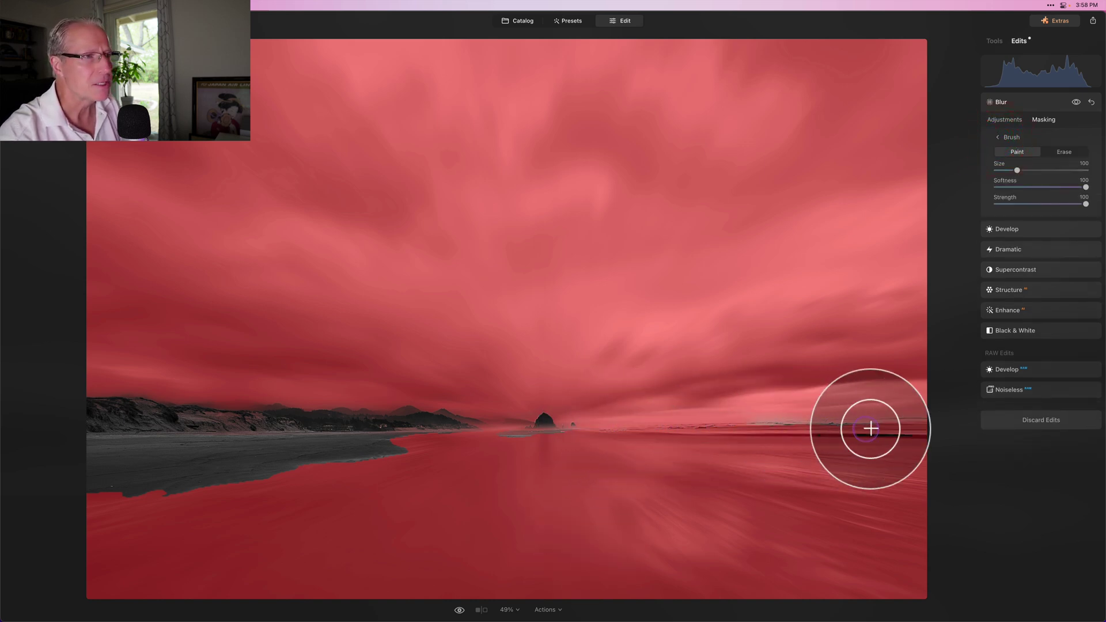
key("bracketleft")
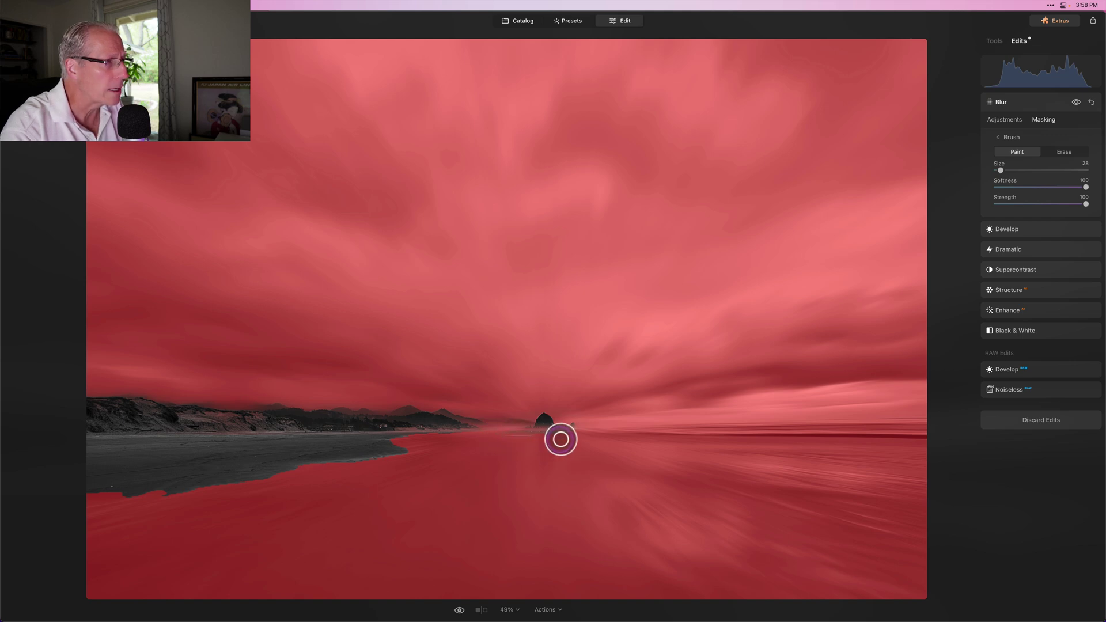
left_click(571, 436)
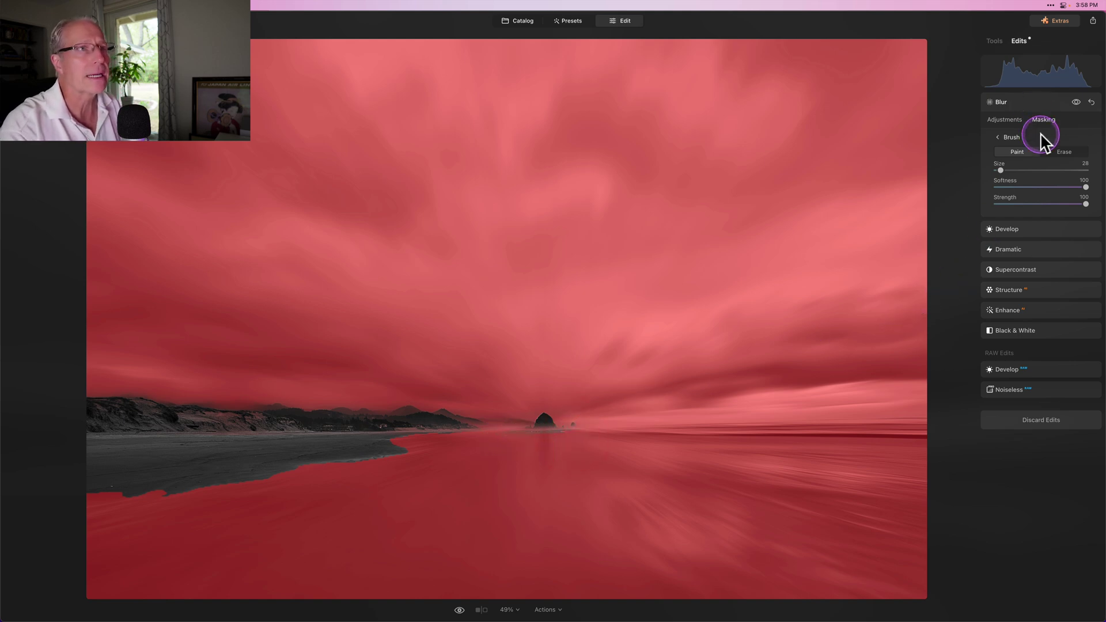
left_click(1002, 135)
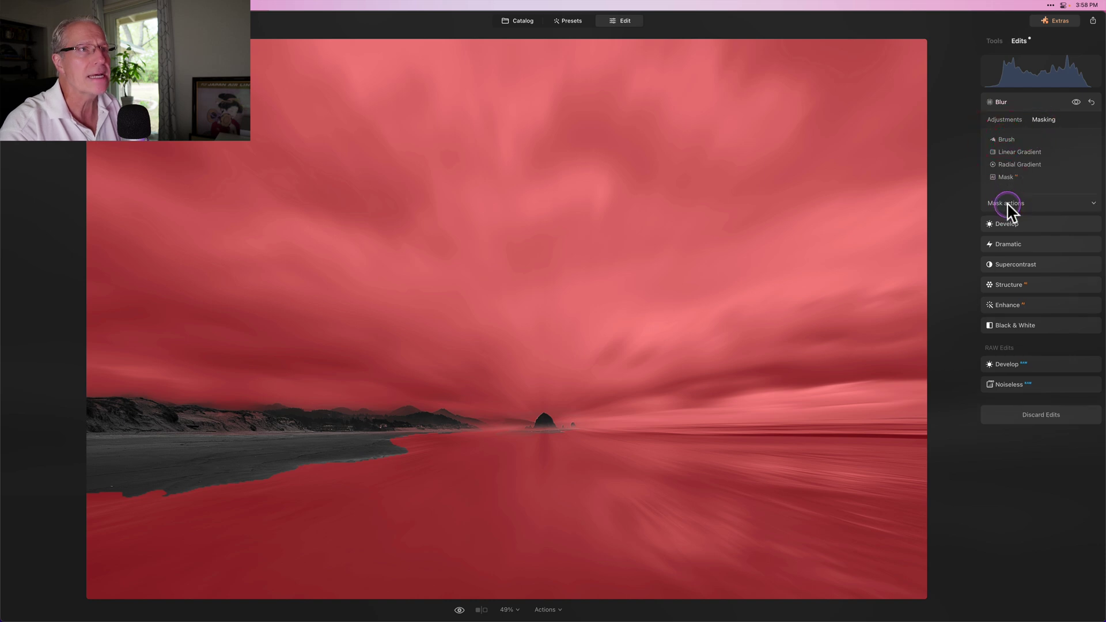
Hide the mask overlay, check the blur centre on the rock, and open the lagoon photo
left_click(1005, 203)
left_click(1068, 233)
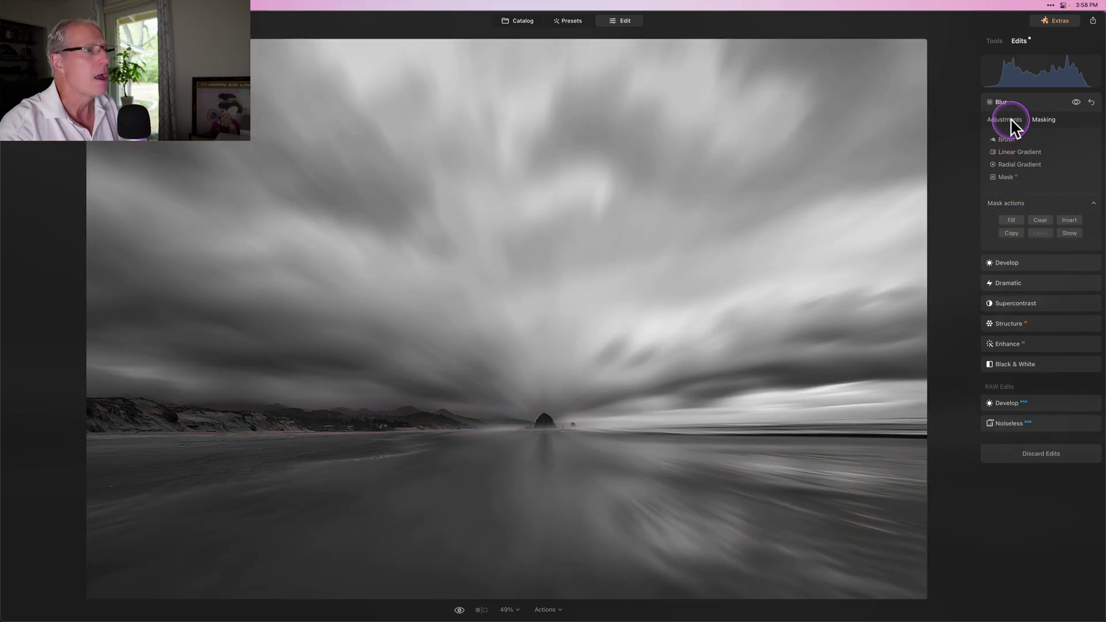
left_click(1007, 120)
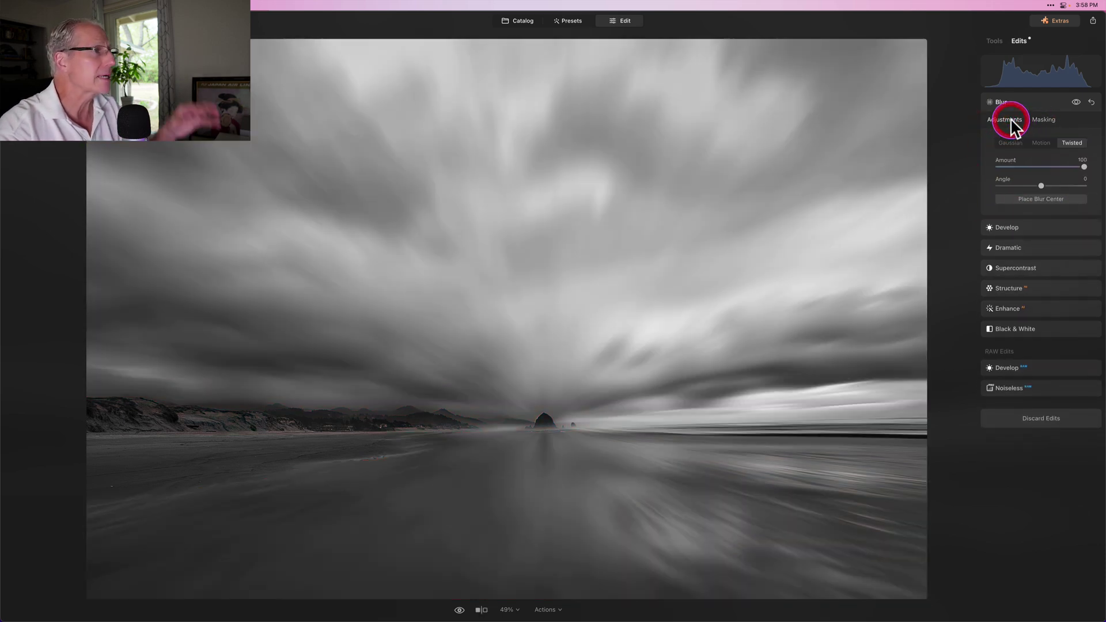
left_click(1019, 199)
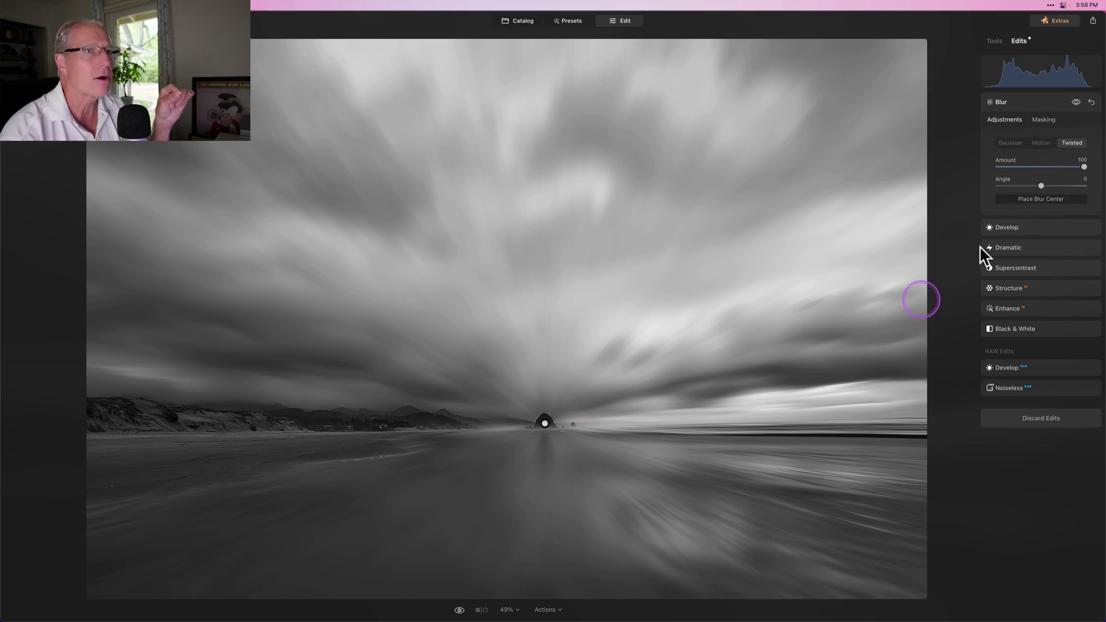
left_click(1042, 199)
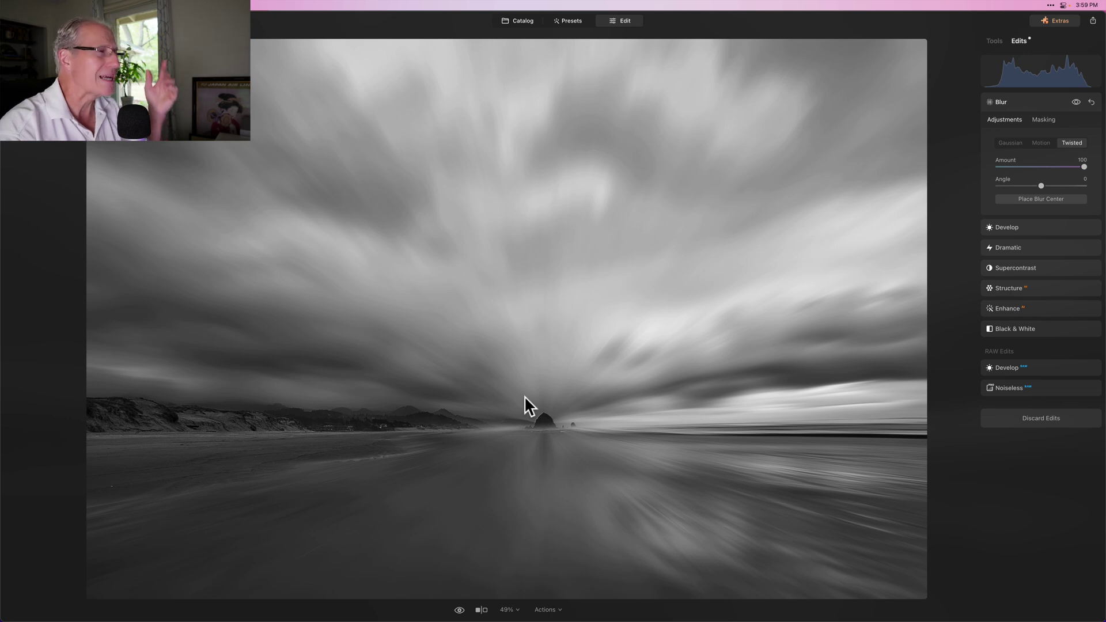
left_click(567, 444)
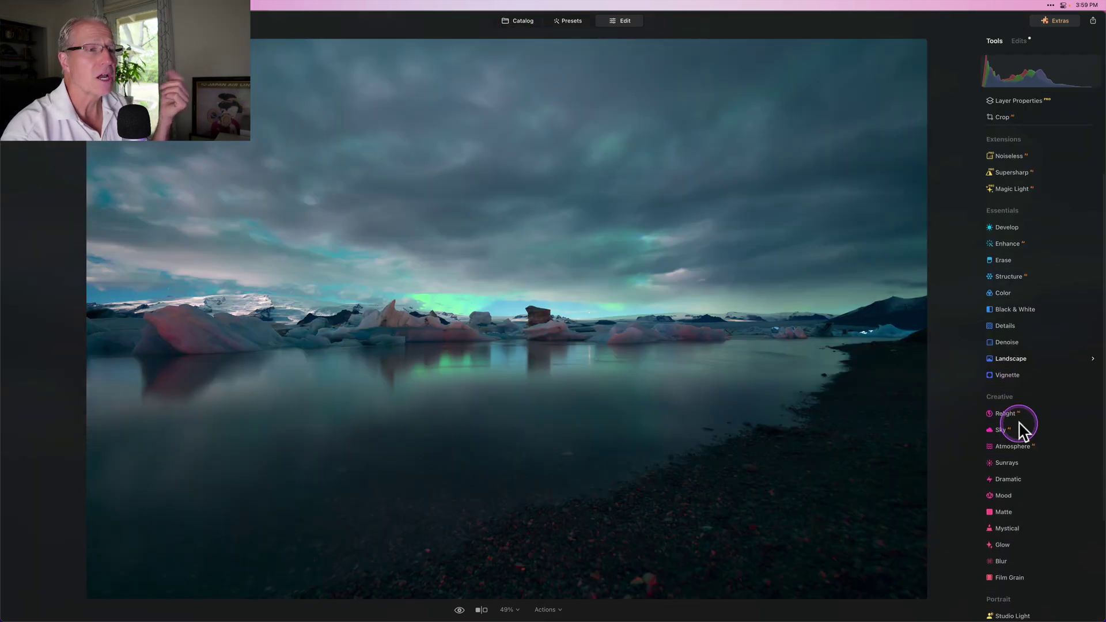
scroll(1024, 420, "down", 5)
Give the lagoon photo's Blur a Mask AI Sky and Water selection and preview the overlay
left_click(1004, 419)
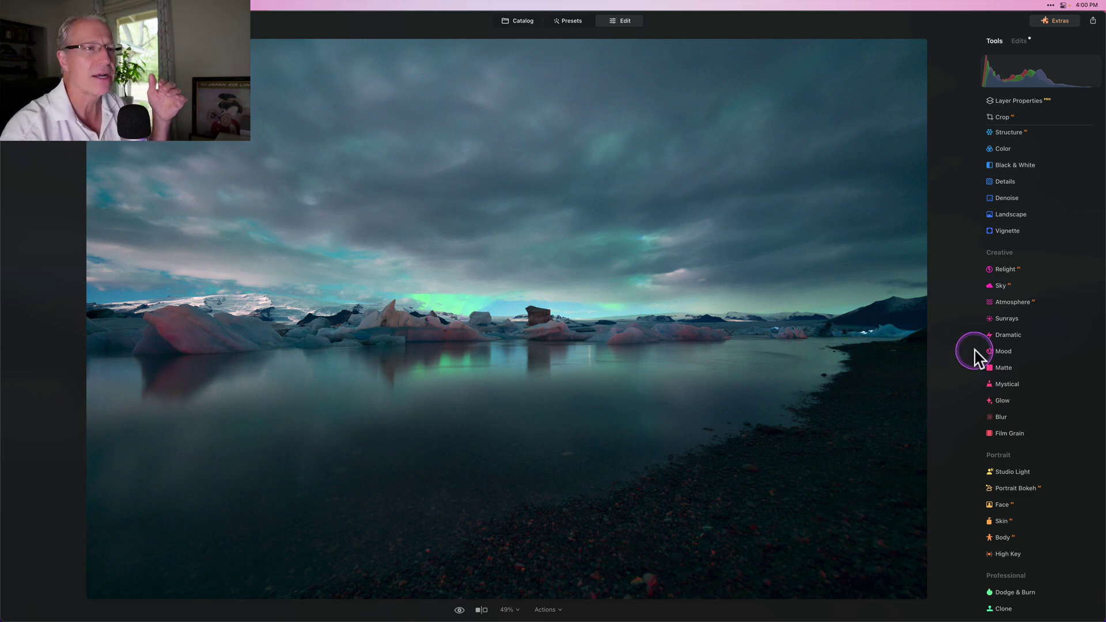
left_click(1006, 417)
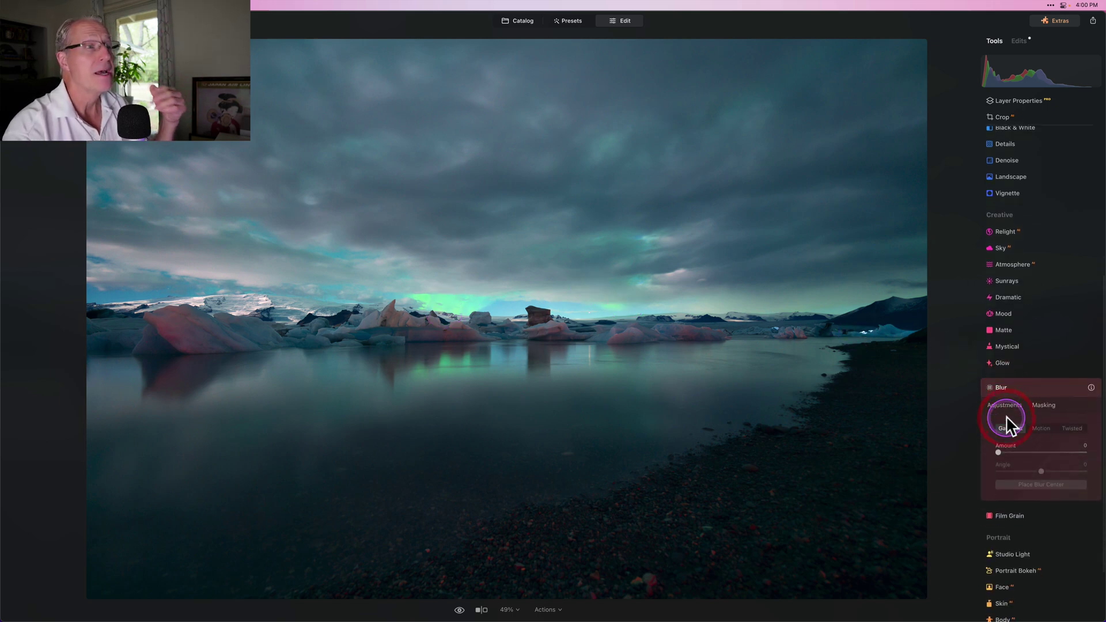
left_click(1042, 321)
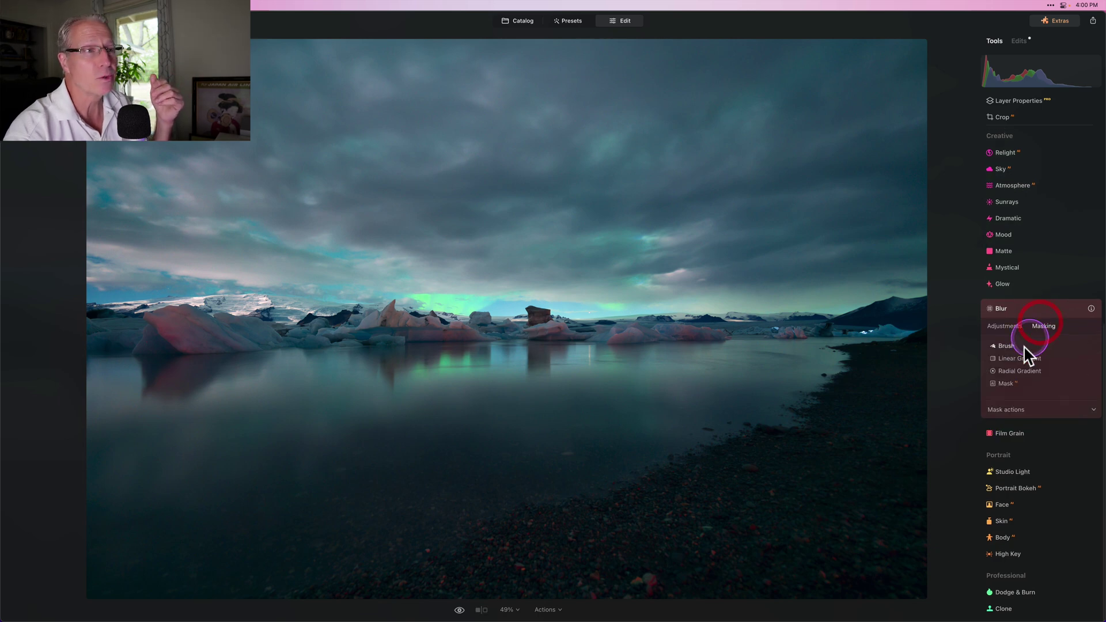
left_click(1009, 383)
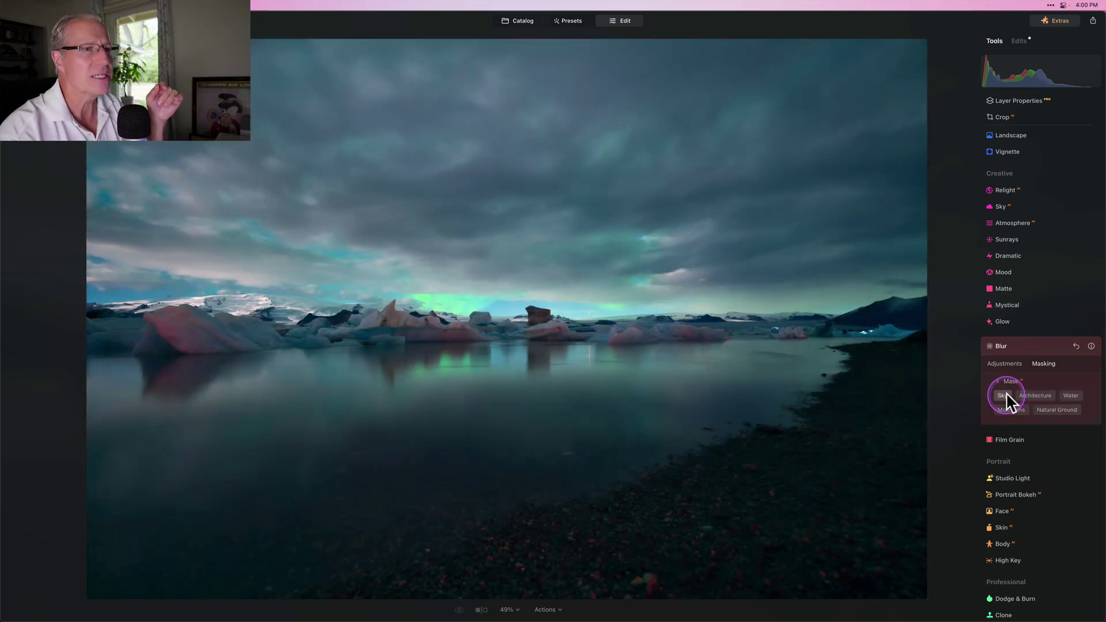
left_click(1005, 391)
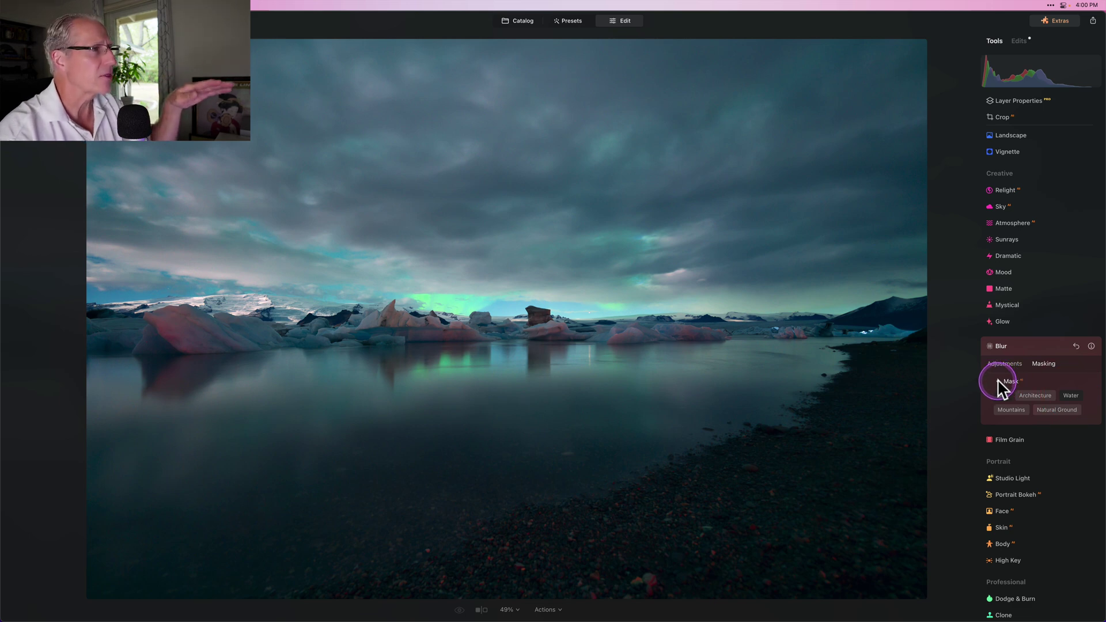
left_click(1002, 390)
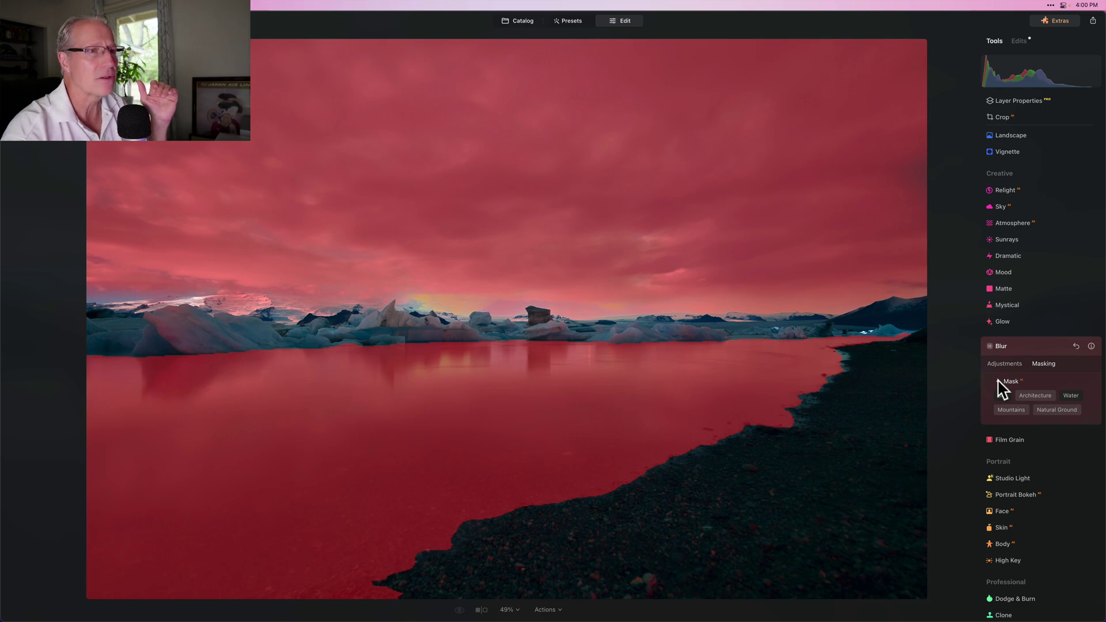
left_click(1002, 388)
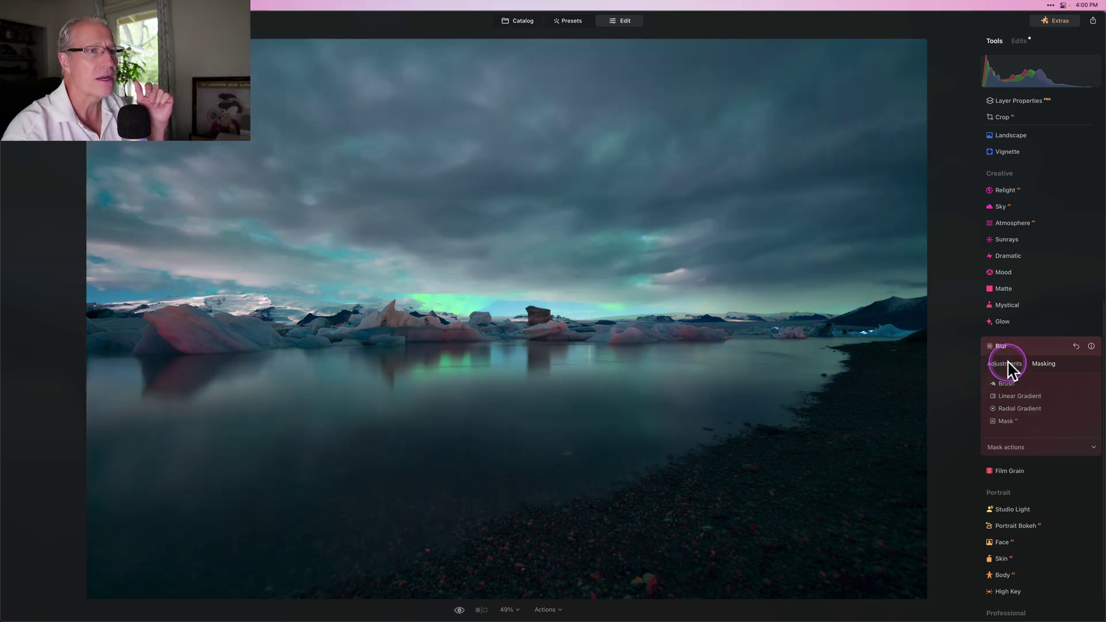
Apply Twisted blur at Amount 100, with its center placed on the left-of-middle horizon icebergs
left_click(1004, 364)
left_click(1072, 387)
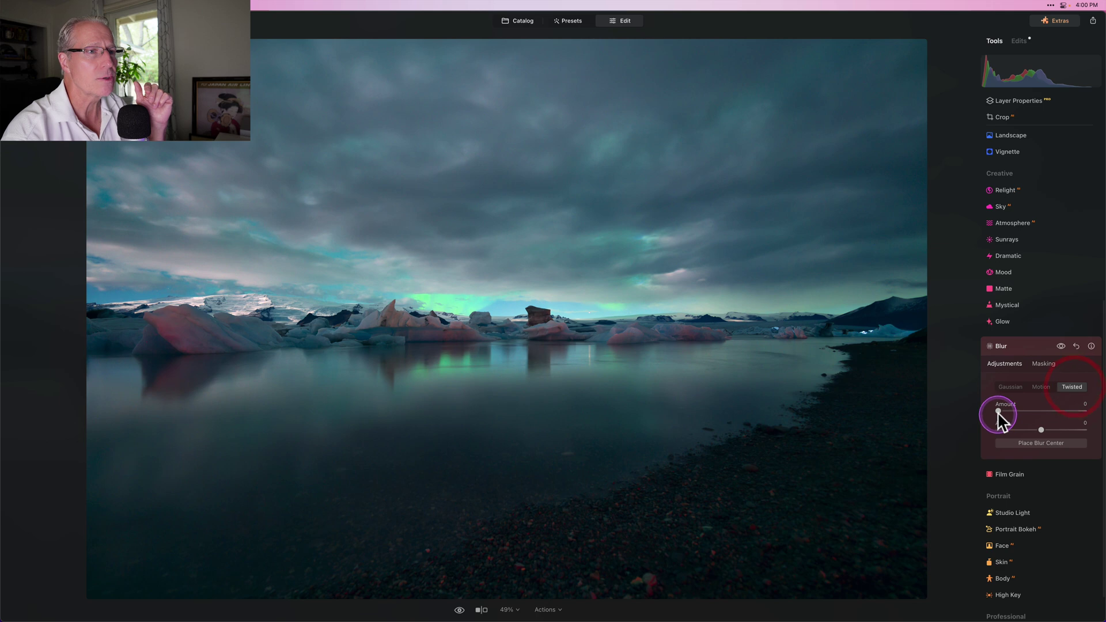
left_click_drag(998, 413, 1100, 414)
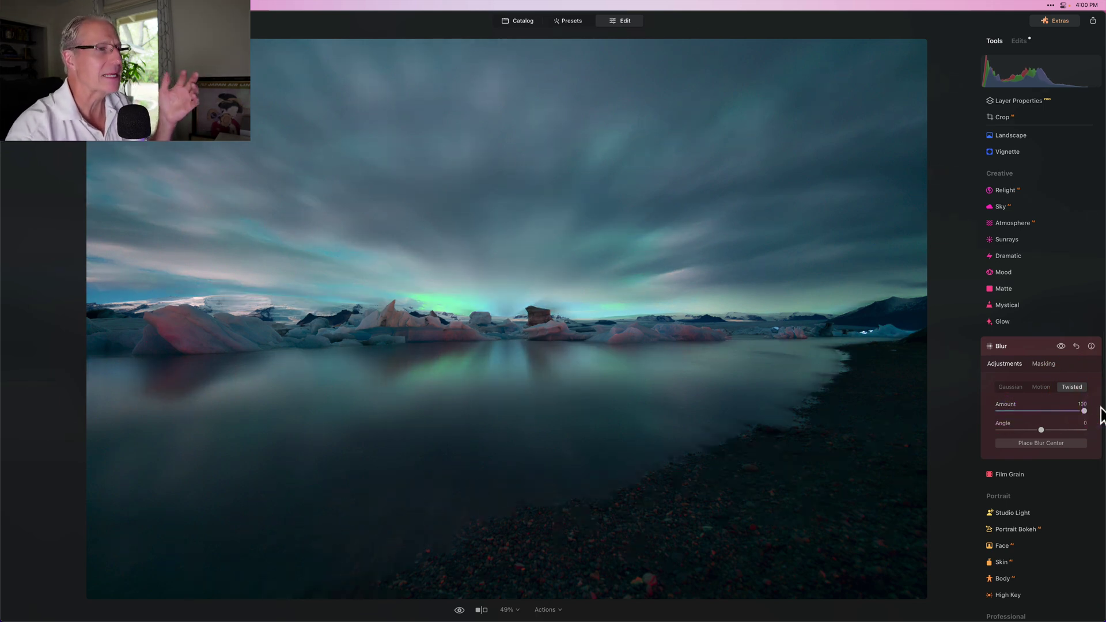
left_click(1040, 442)
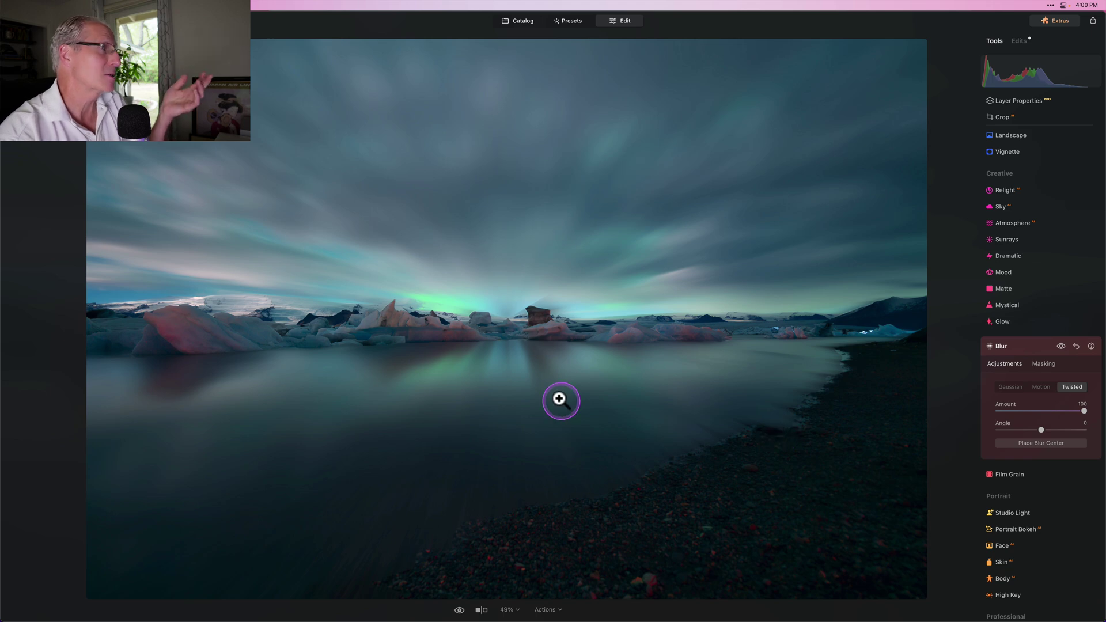
left_click(1040, 442)
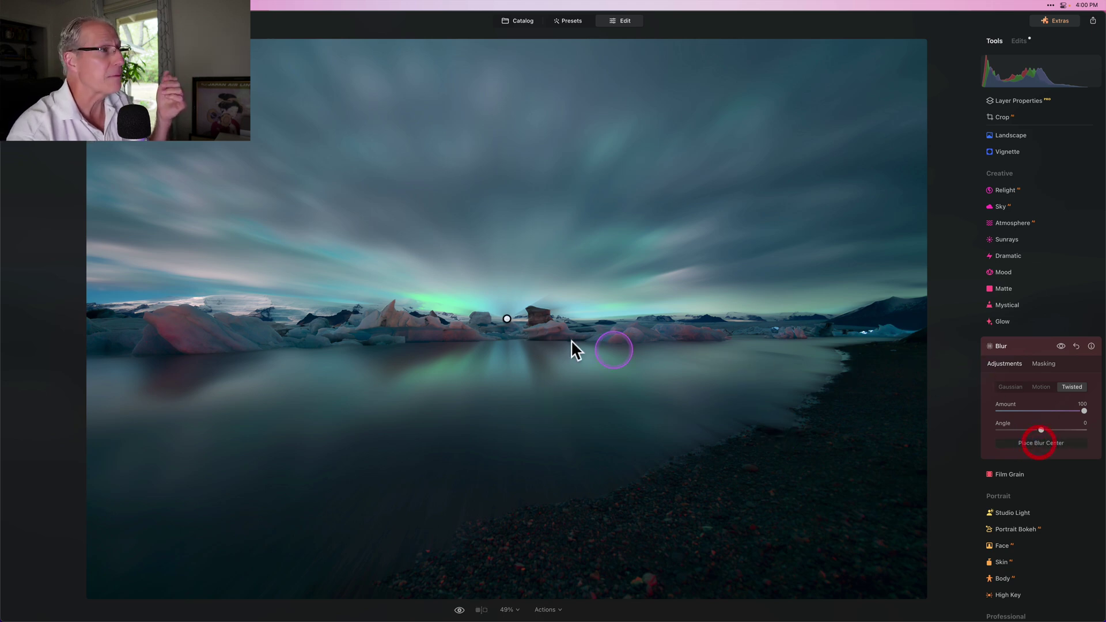
mouse_move(504, 317)
left_mouse_down()
mouse_move(562, 332)
mouse_move(394, 325)
left_mouse_up()
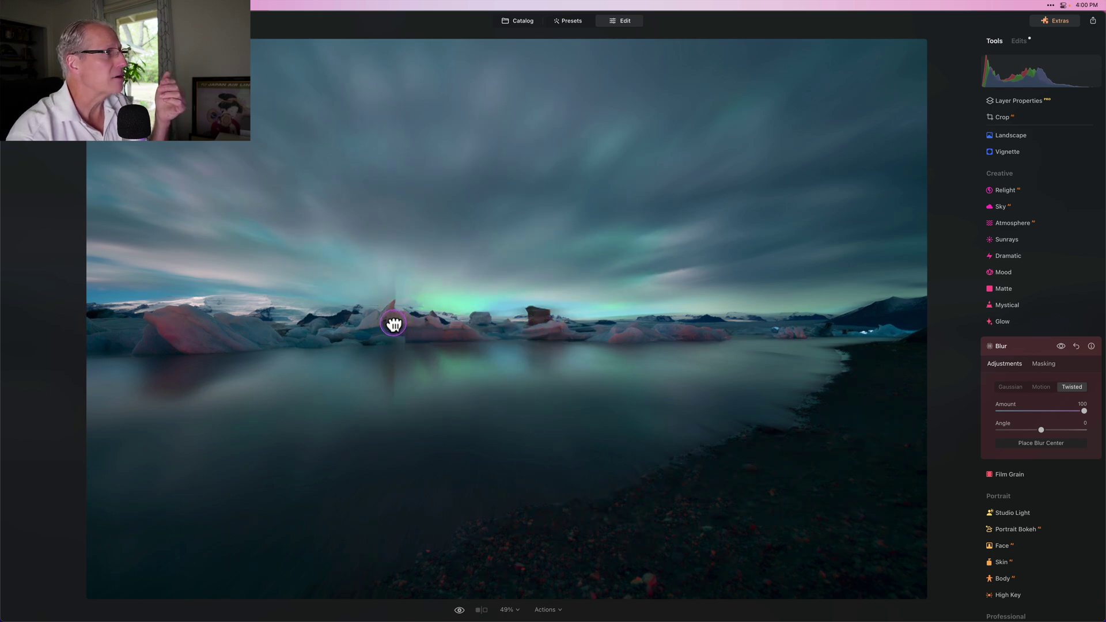
left_click_drag(395, 324, 408, 325)
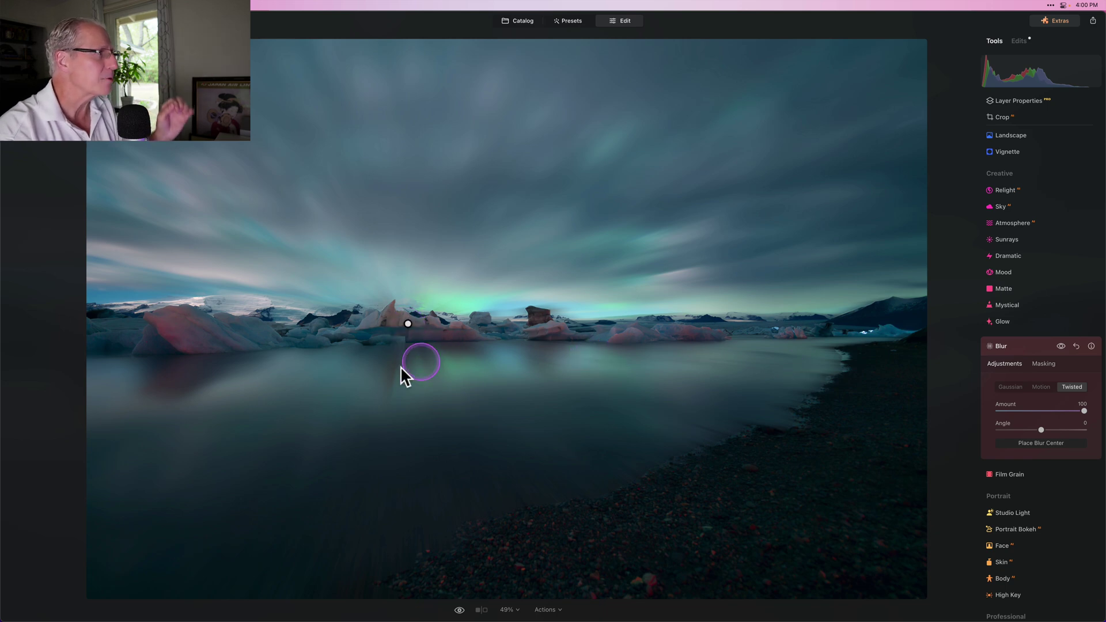
left_click(1045, 442)
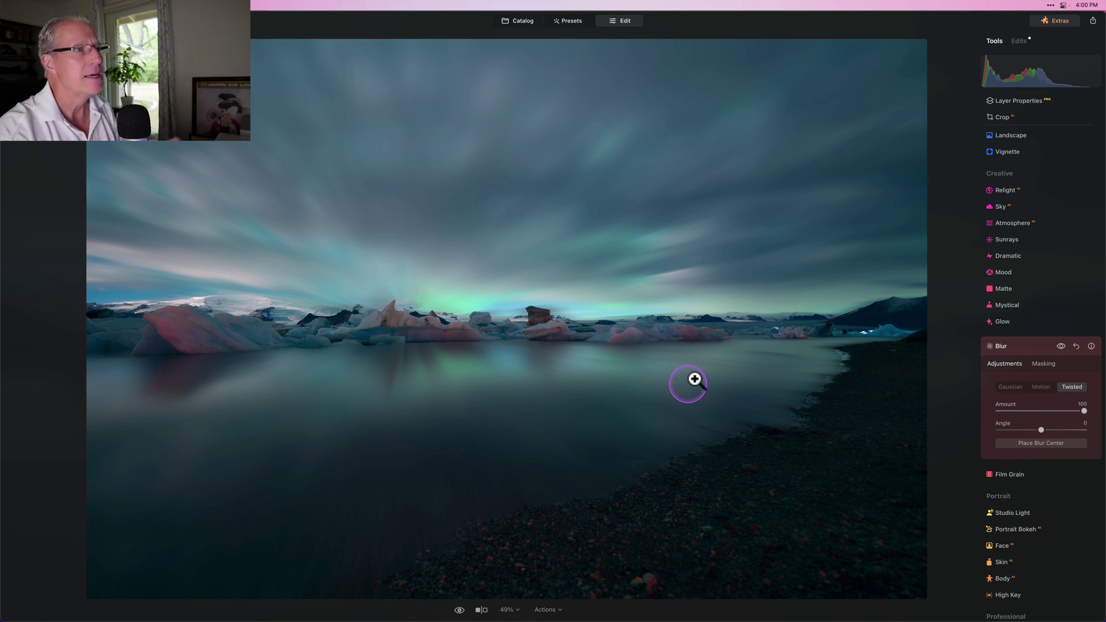
left_click(1063, 347)
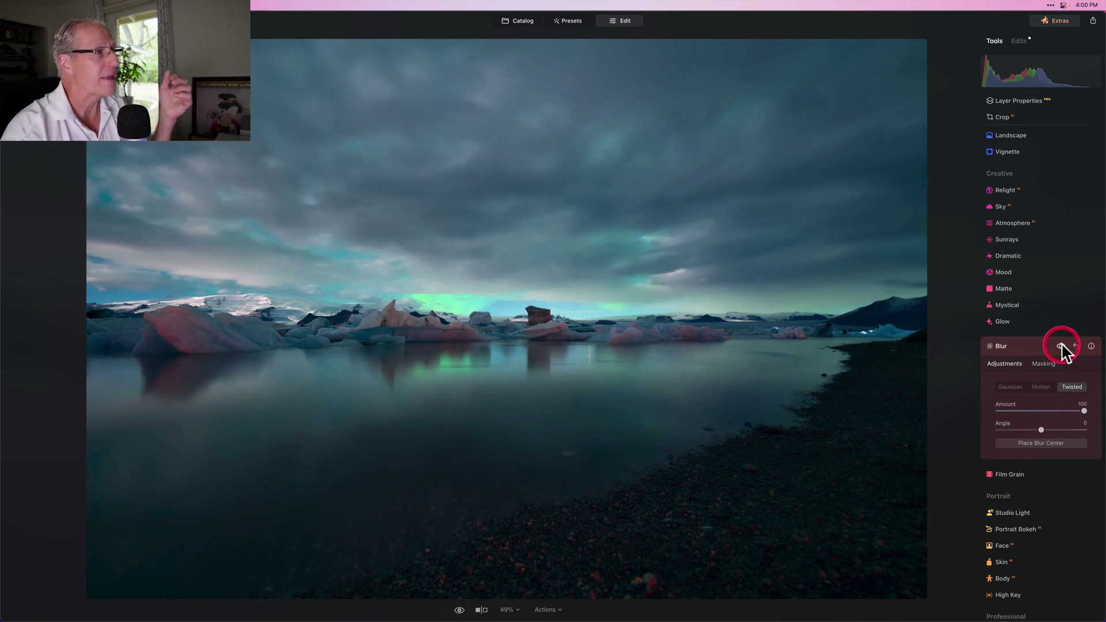
left_click(1064, 349)
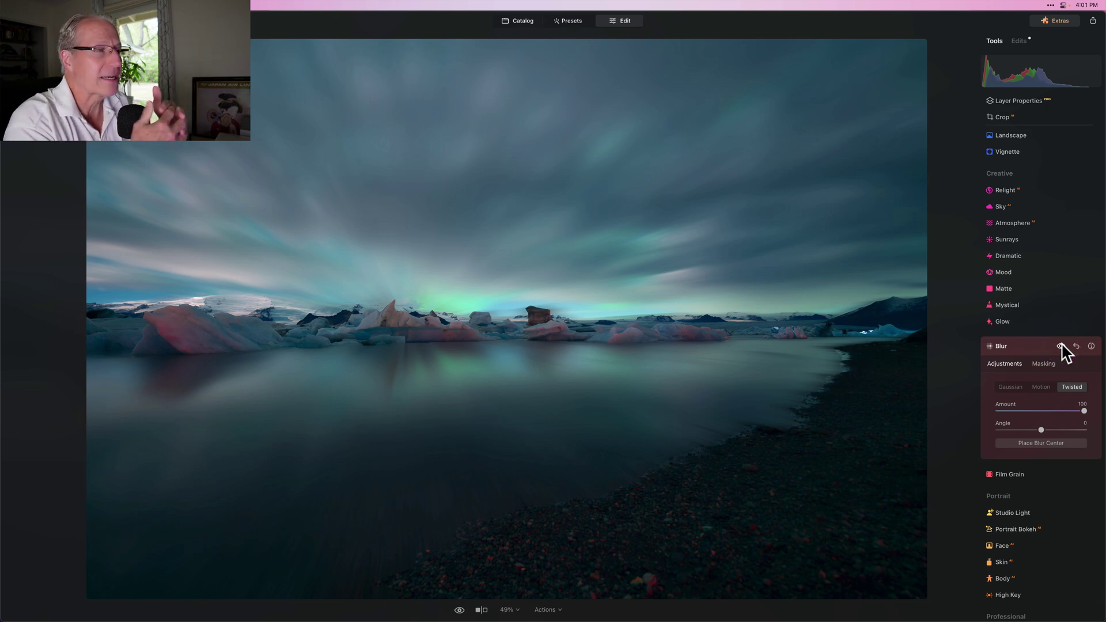